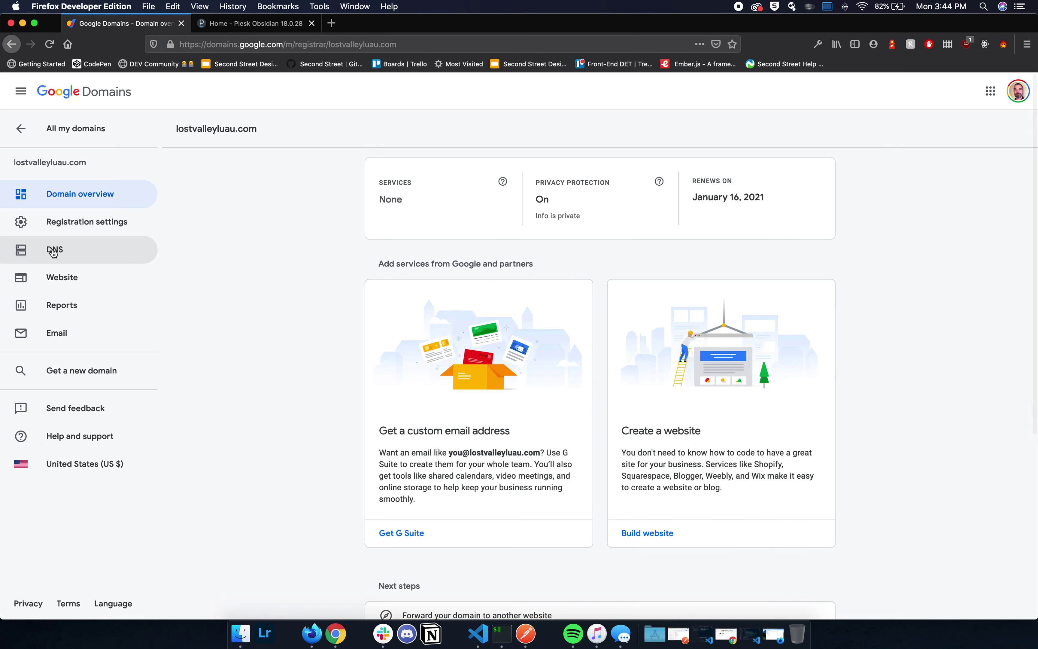
Examine the name servers and custom resource records in the DNS settings of lostvalleyluau.com
{"action": "left_click", "coordinate": [53, 251]}
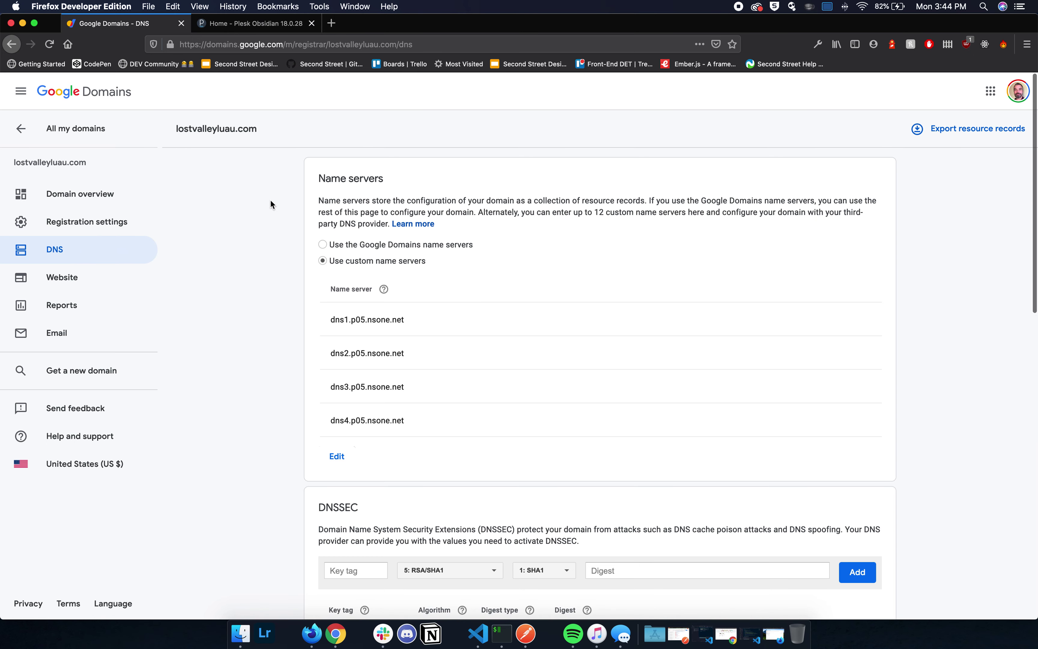
{"action": "scroll", "coordinate": [628, 326], "scroll_direction": "down", "scroll_amount": 15}
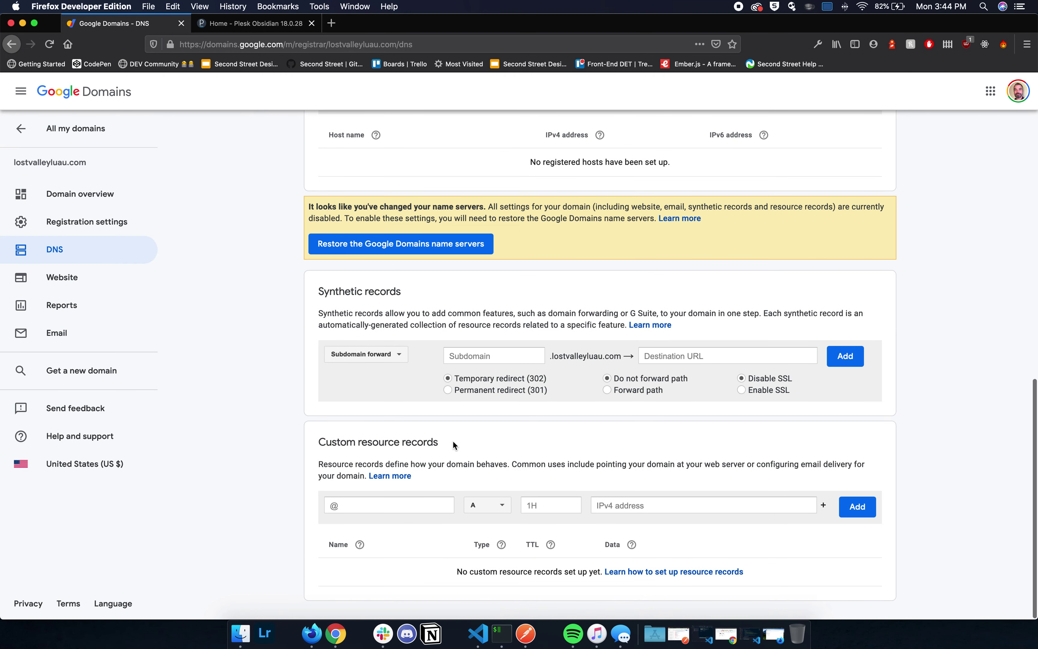
{"action": "left_click_drag", "start_coordinate": [454, 445], "coordinate": [279, 445]}
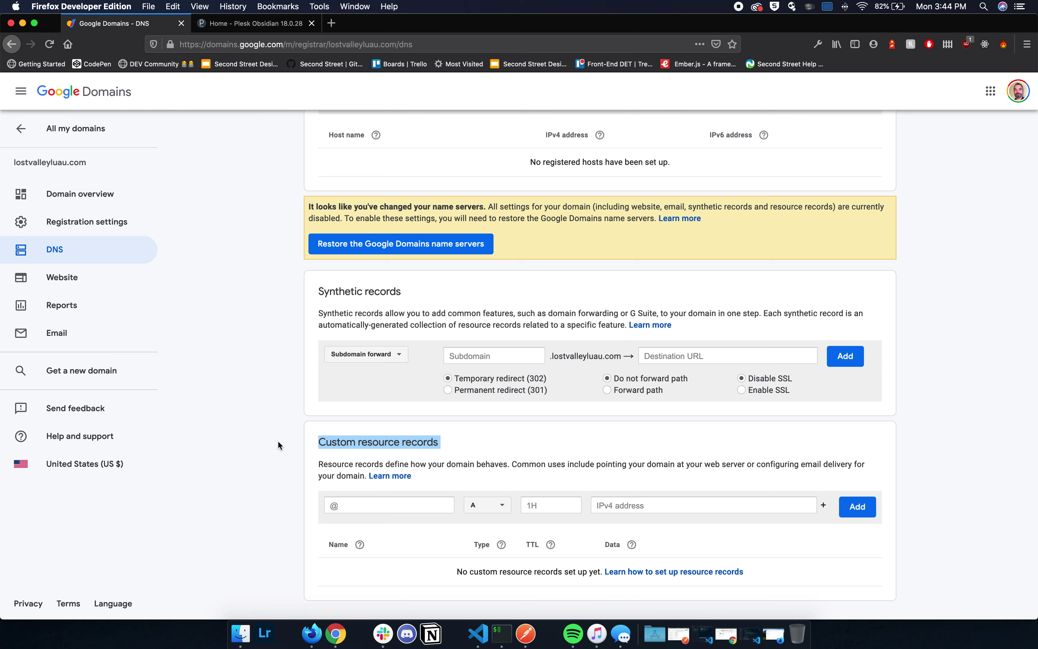
{"action": "left_click", "coordinate": [510, 441]}
{"action": "left_click", "coordinate": [398, 504]}
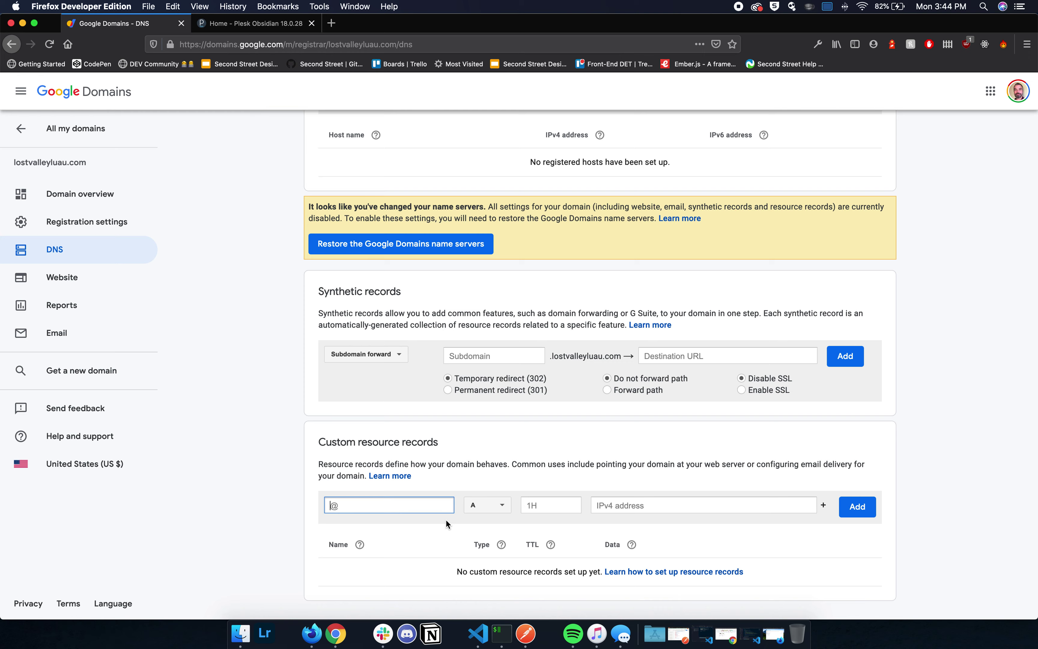
{"action": "scroll", "coordinate": [820, 489], "scroll_direction": "up", "scroll_amount": 15}
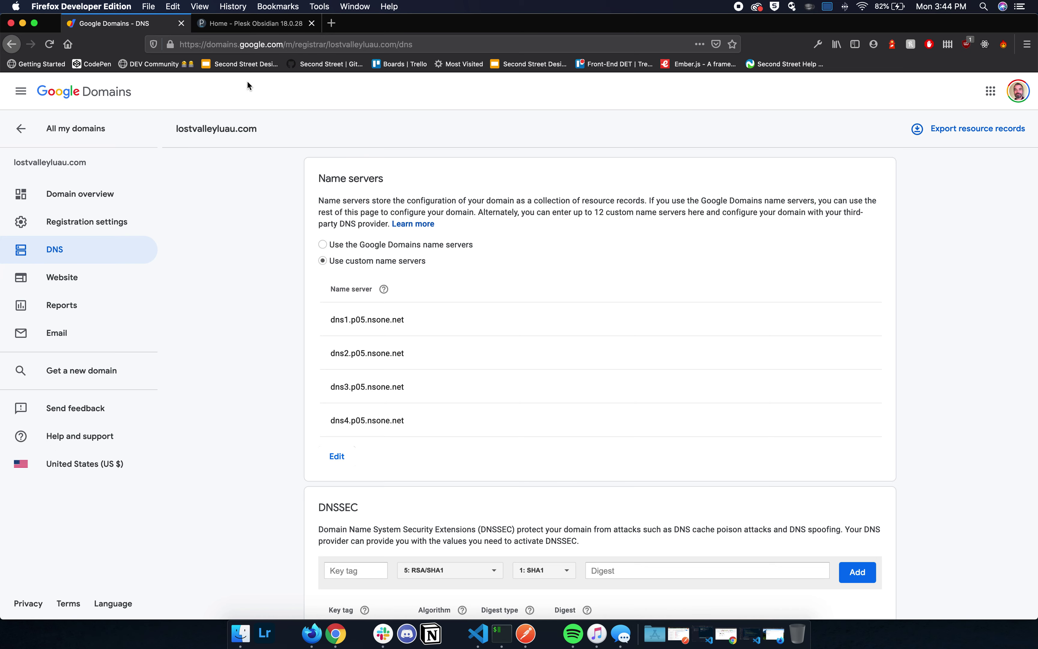
Switch to Plesk and open the matteblackmedia.net domain with its full list of hosting tools expanded
{"action": "left_click", "coordinate": [240, 24]}
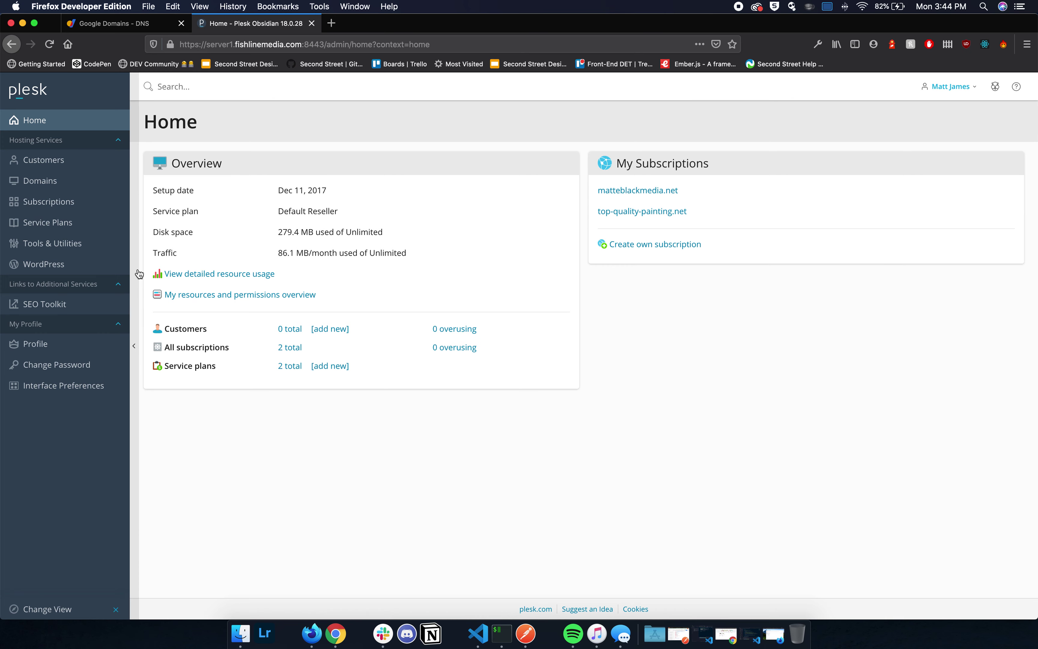
{"action": "left_click", "coordinate": [60, 184]}
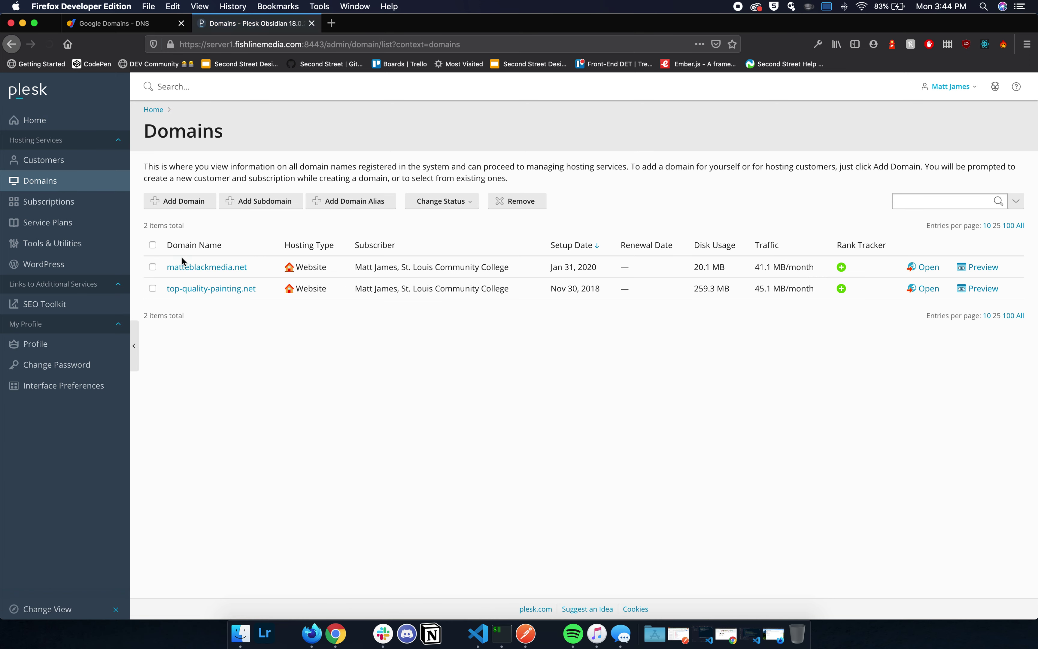
{"action": "left_click", "coordinate": [190, 273]}
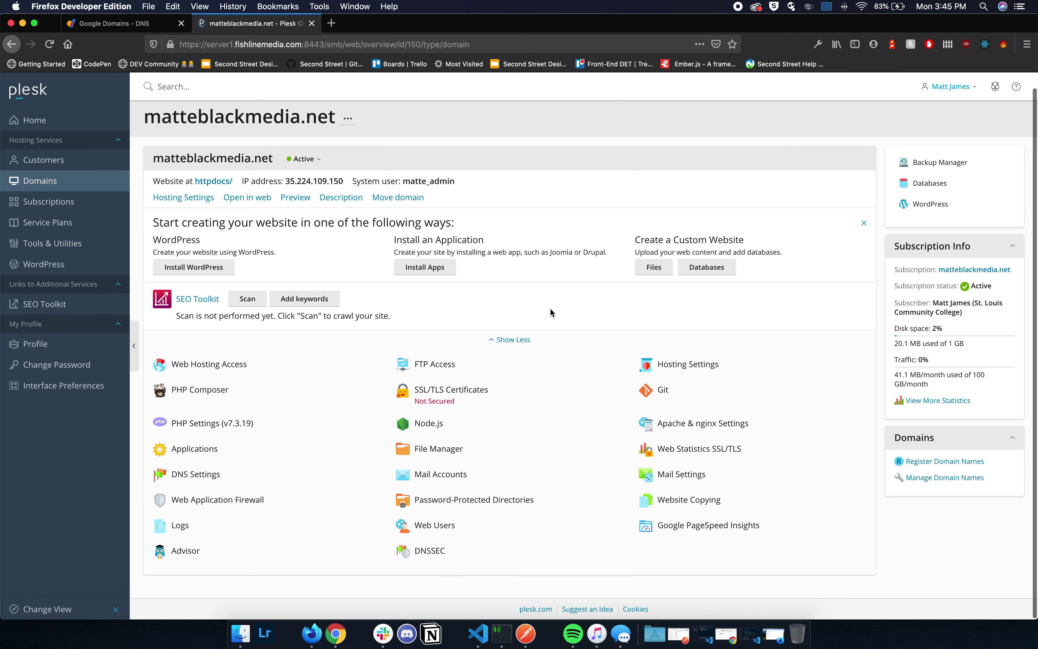
{"action": "left_click", "coordinate": [497, 346]}
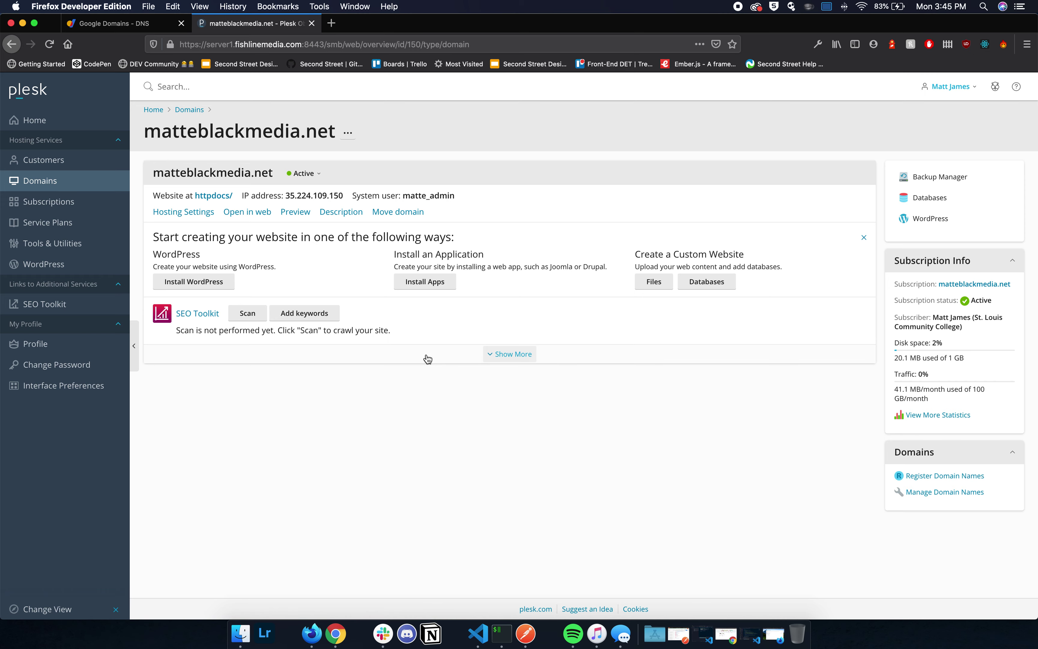
{"action": "left_click", "coordinate": [507, 356]}
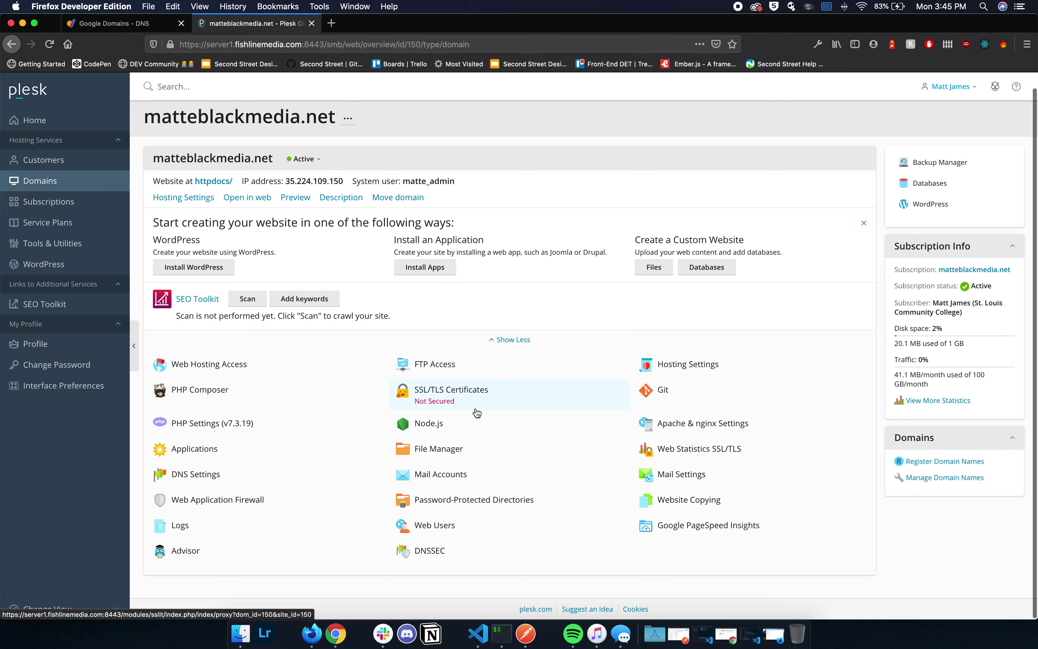
Install a free Let's Encrypt SSL/TLS certificate on matteblackmedia.net, including the "www" subdomain
{"action": "left_click", "coordinate": [449, 391]}
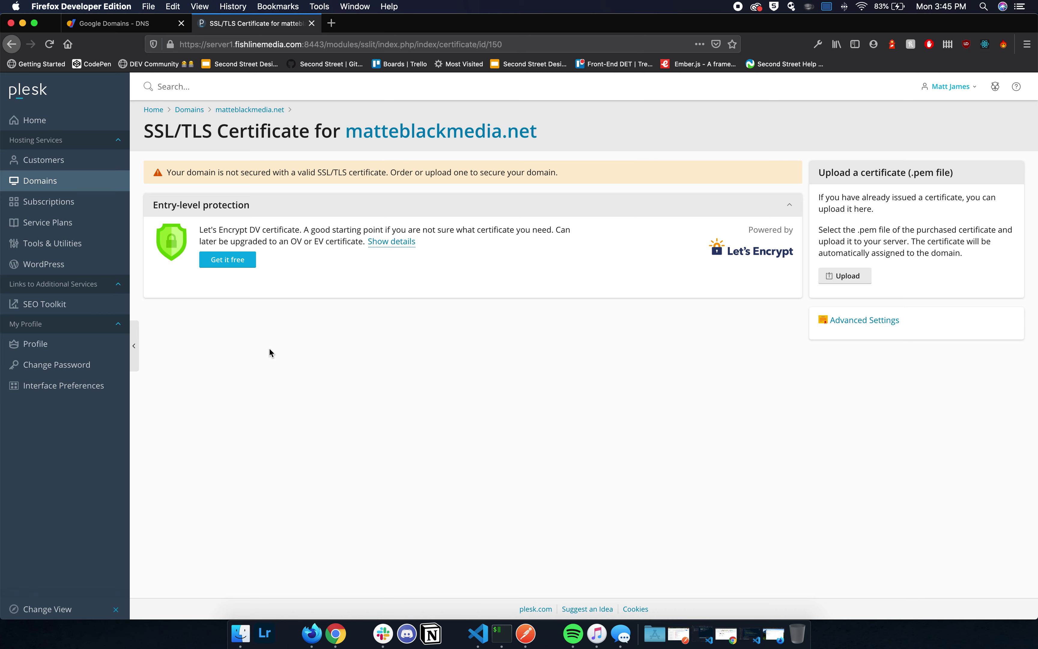
{"action": "left_click", "coordinate": [237, 265]}
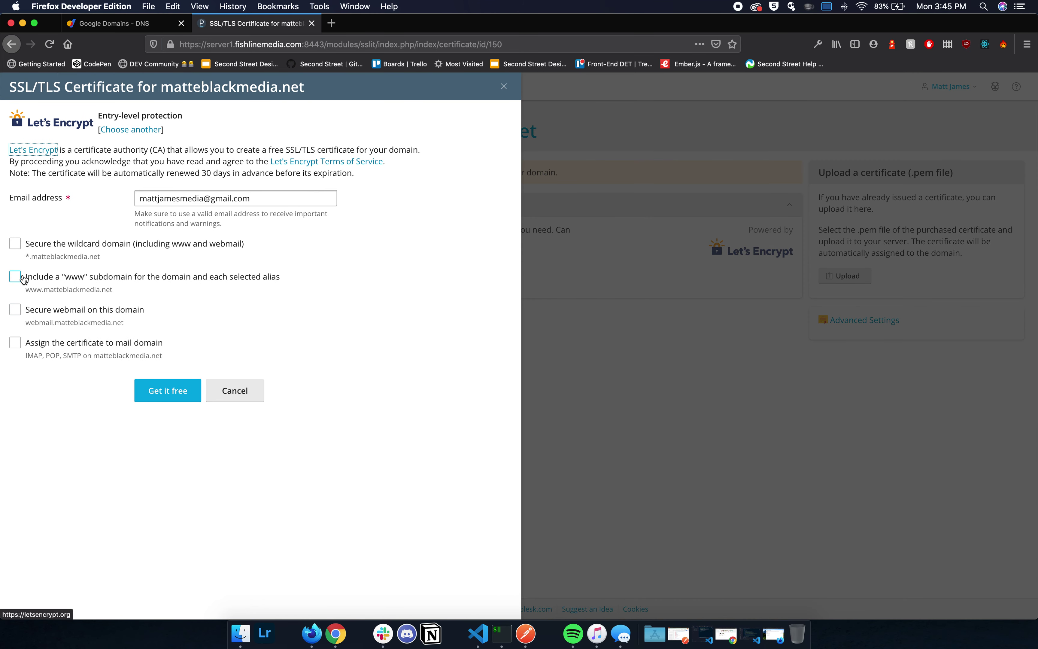
{"action": "left_click", "coordinate": [15, 277]}
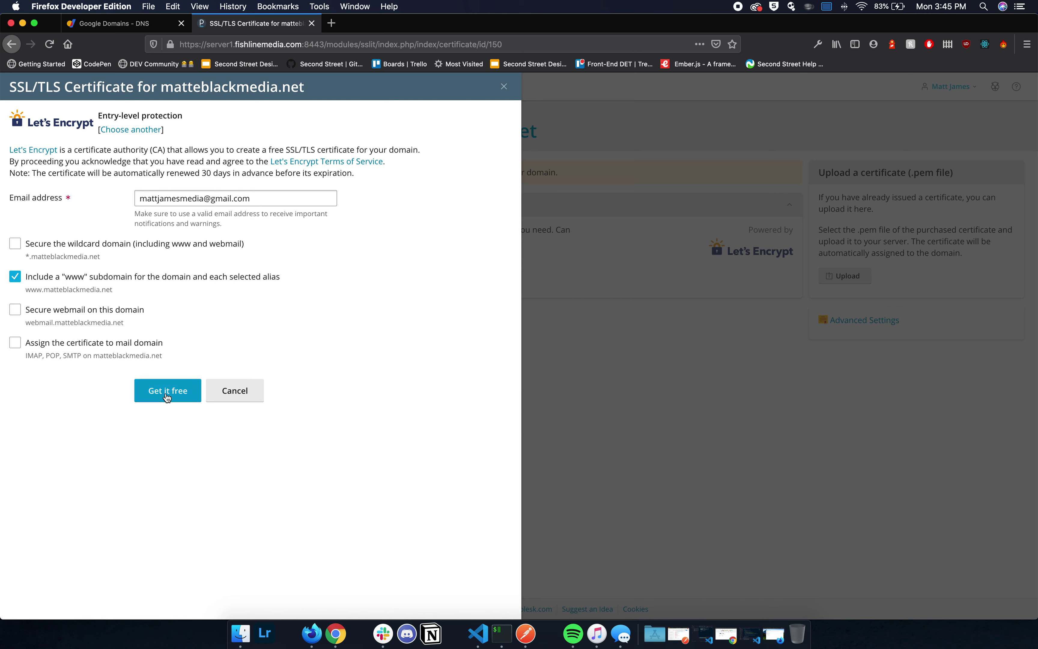
{"action": "left_click", "coordinate": [168, 397]}
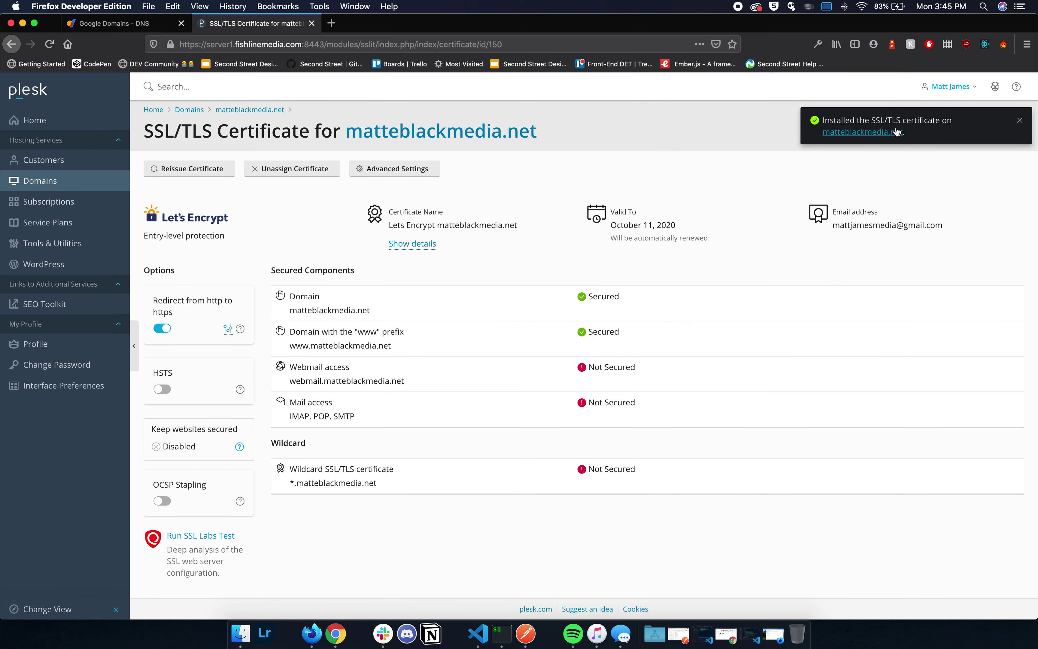
{"action": "left_click_drag", "start_coordinate": [956, 123], "coordinate": [825, 122]}
{"action": "left_click", "coordinate": [817, 121]}
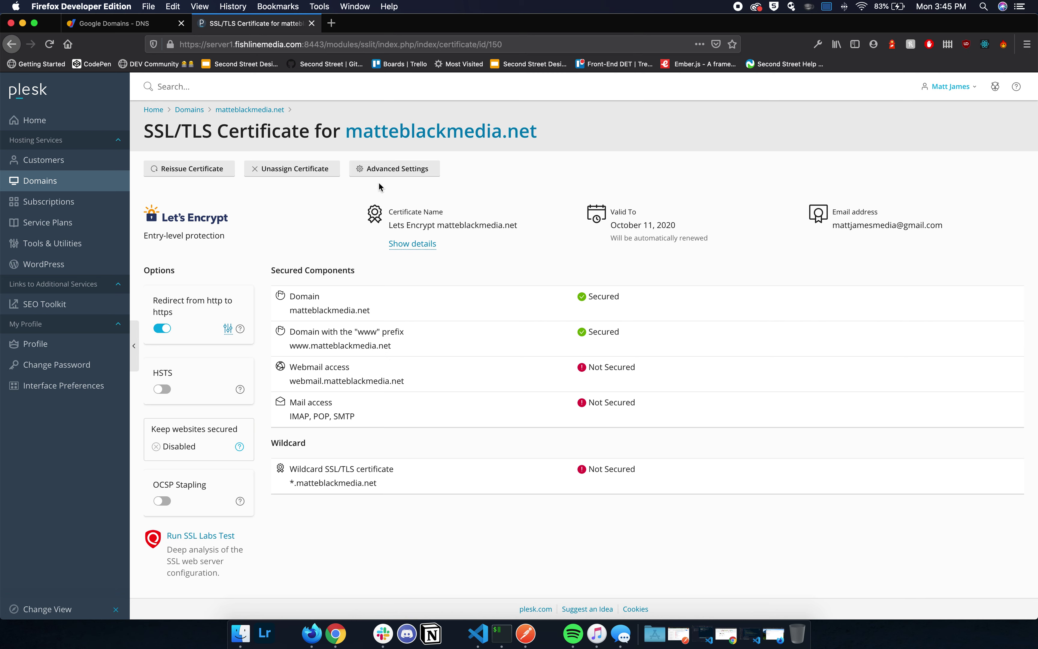
Start a WordPress installation for matteblackmedia.net with an empty installation path, and allow overwriting the application already on the target
{"action": "left_click", "coordinate": [228, 110]}
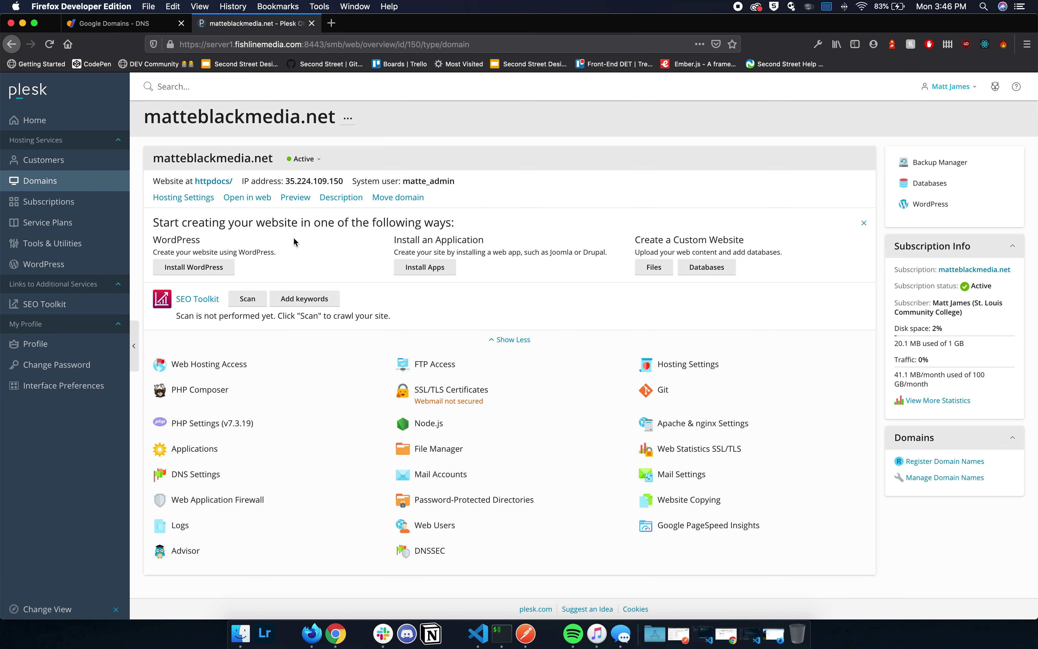
{"action": "left_click", "coordinate": [188, 273]}
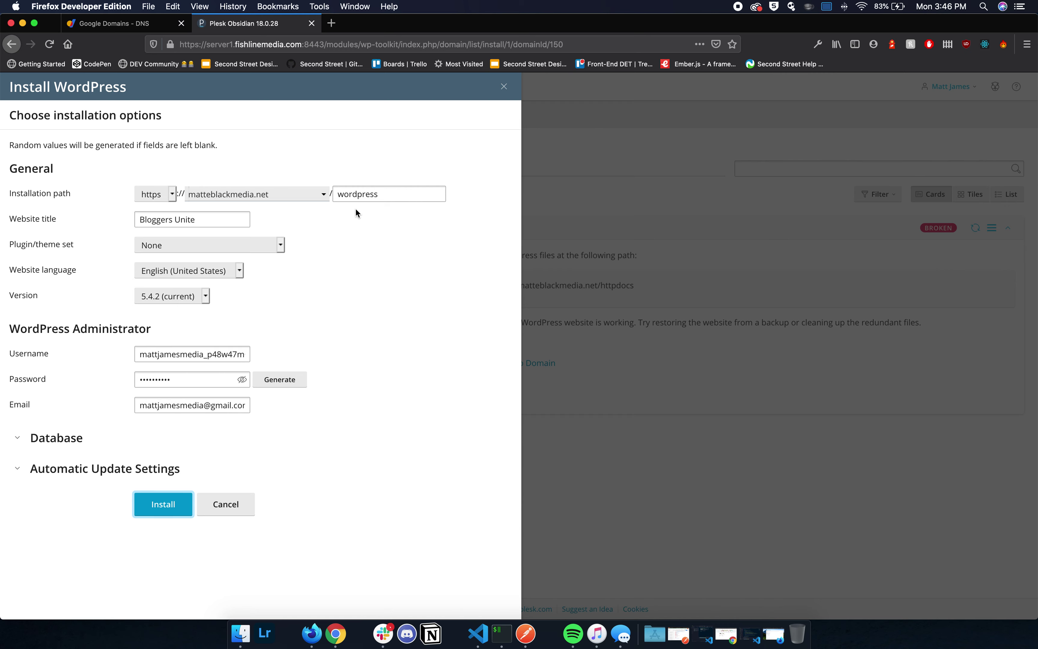
{"action": "left_click", "coordinate": [192, 217]}
{"action": "left_click_drag", "start_coordinate": [207, 218], "coordinate": [76, 218]}
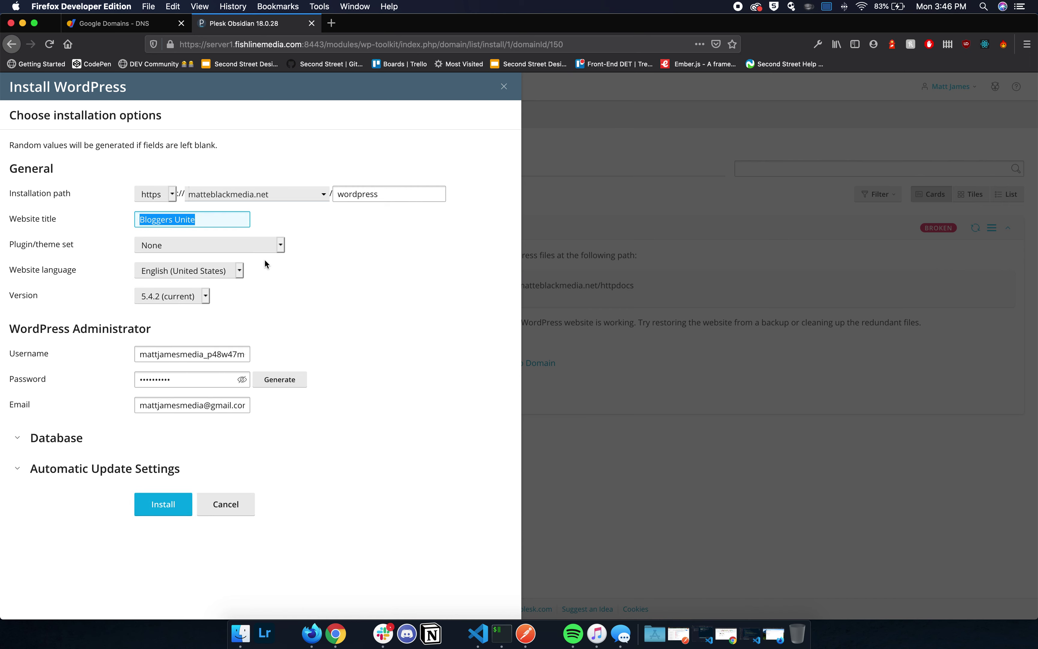
{"action": "left_click", "coordinate": [282, 245]}
{"action": "left_click", "coordinate": [282, 245]}
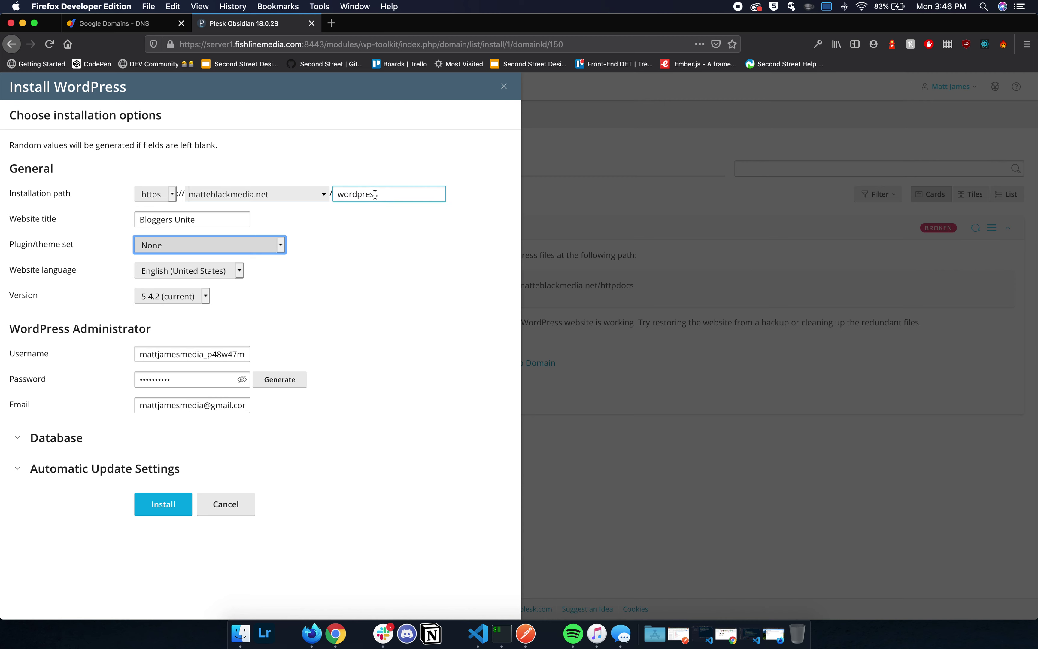
{"action": "left_click_drag", "start_coordinate": [398, 195], "coordinate": [324, 189]}
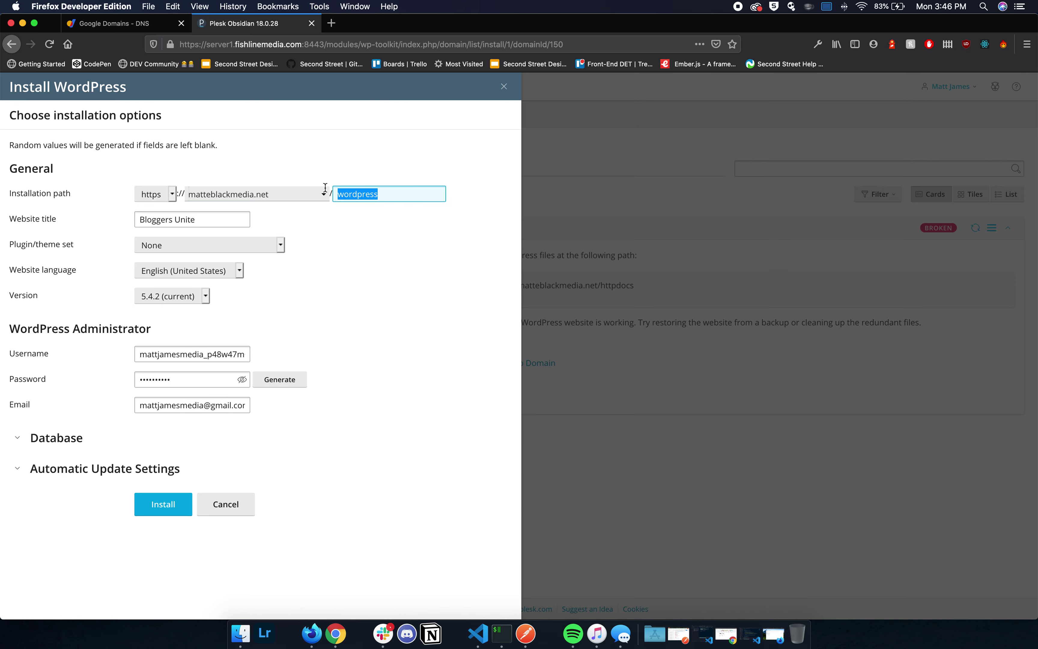
{"action": "key", "text": "BackSpace"}
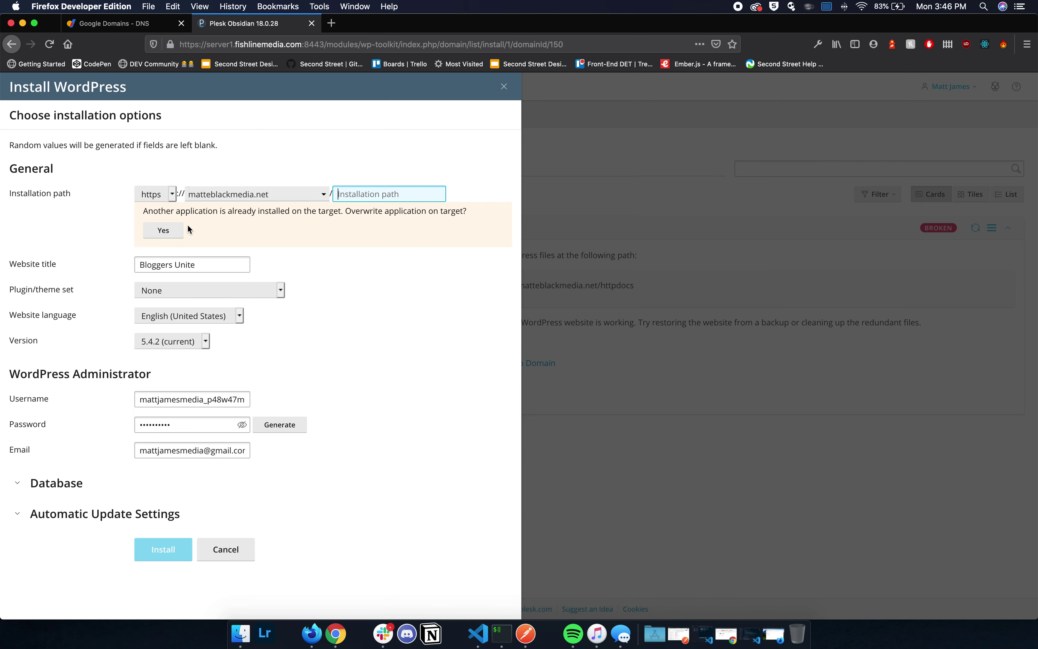
{"action": "left_click", "coordinate": [163, 230]}
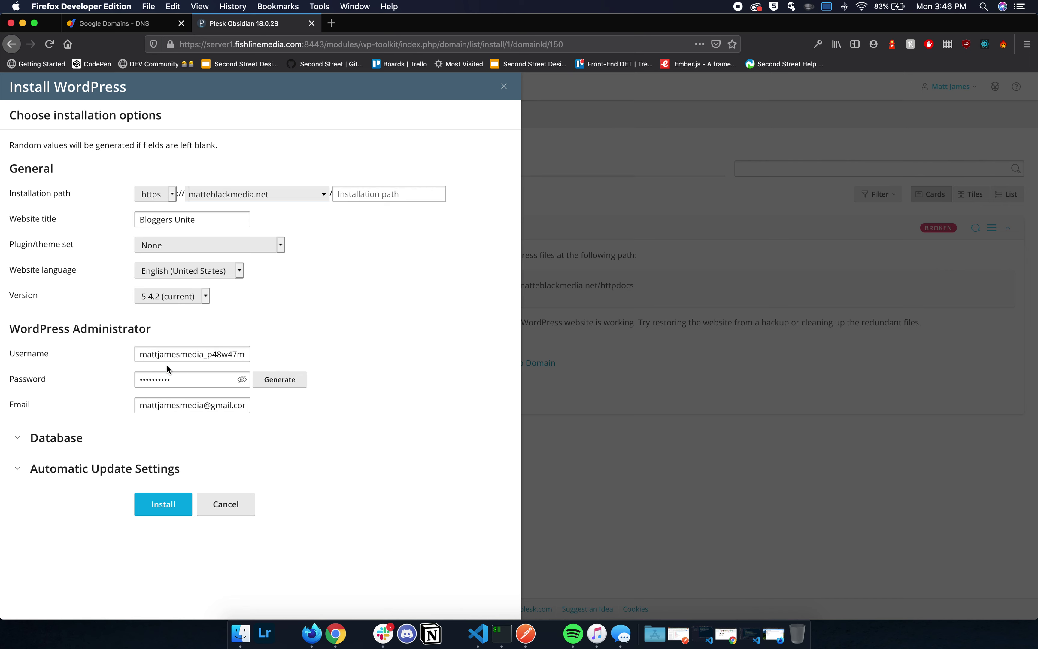
Remove the random suffix from the WordPress administrator username and enter a new administrator password
{"action": "left_click_drag", "start_coordinate": [170, 333], "coordinate": [6, 337]}
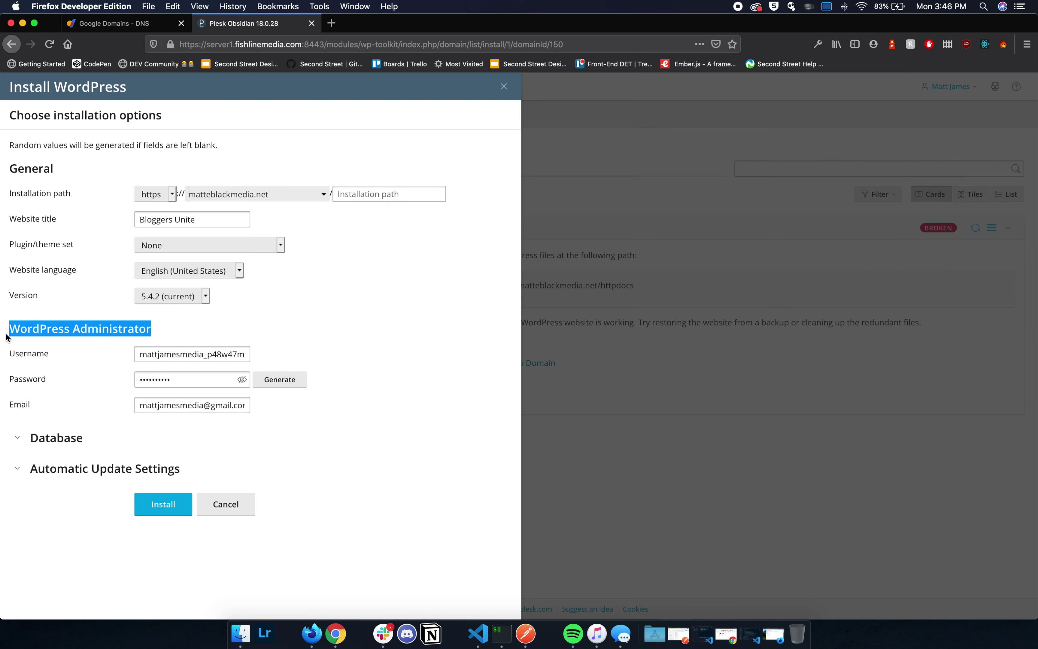
{"action": "left_click_drag", "start_coordinate": [200, 355], "coordinate": [324, 356]}
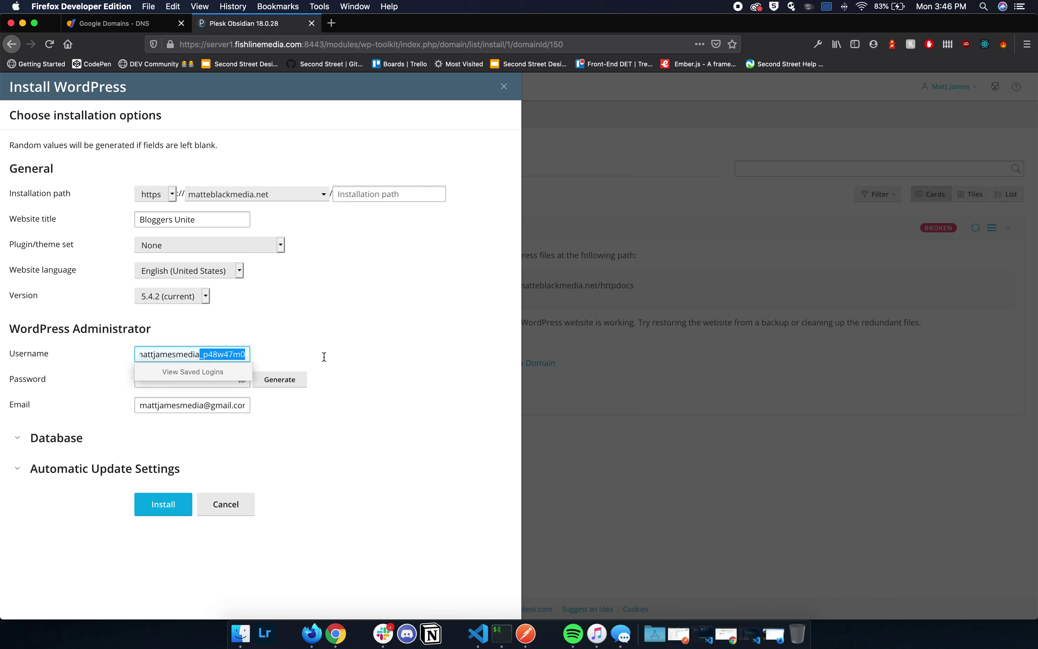
{"action": "key", "text": "BackSpace"}
{"action": "left_click", "coordinate": [458, 337]}
{"action": "left_click_drag", "start_coordinate": [197, 379], "coordinate": [27, 376]}
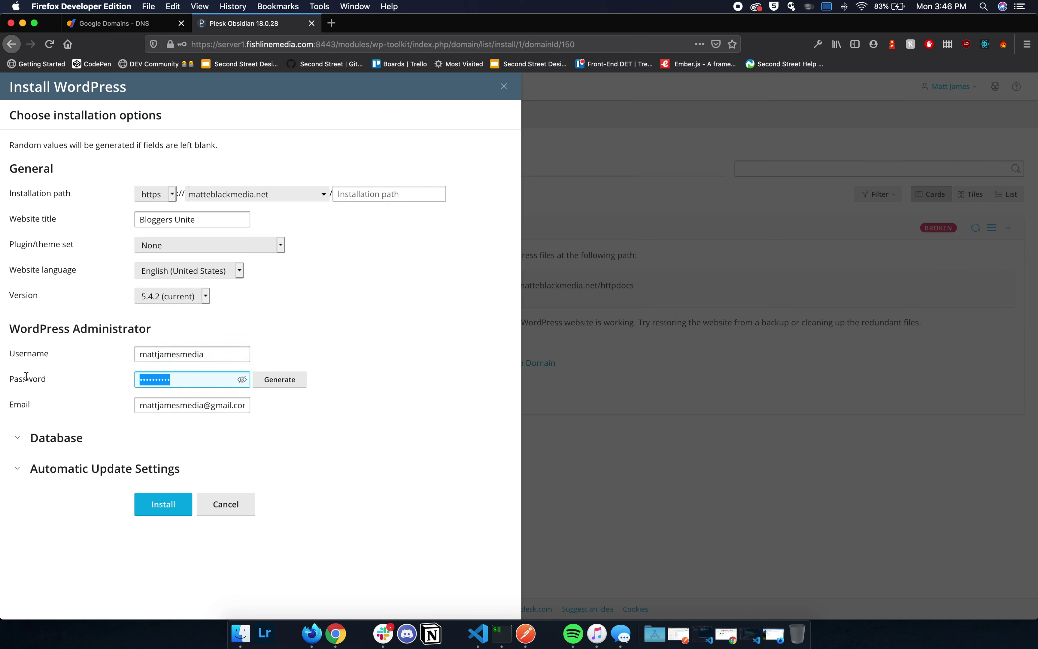
{"action": "type", "text": "MJMED"}
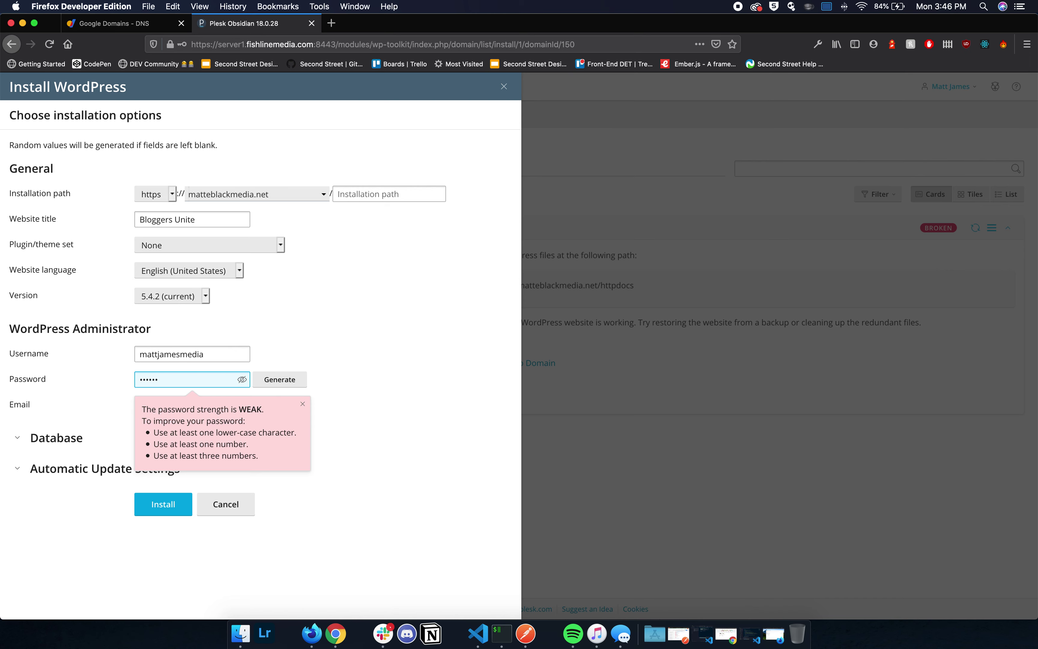
{"action": "type", "text": "••••••"}
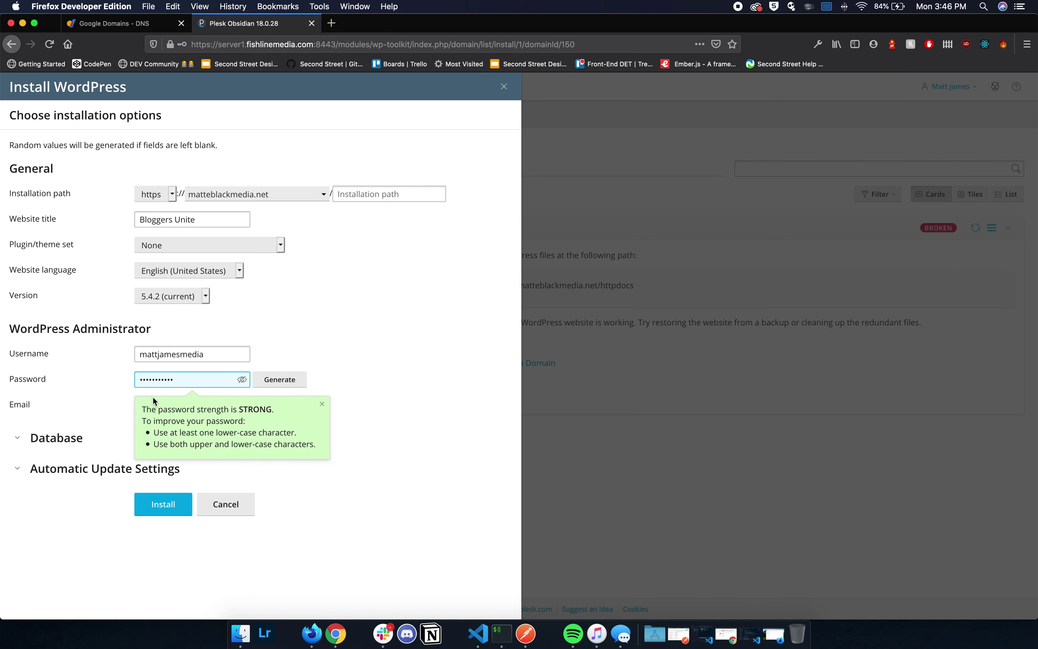
{"action": "left_click", "coordinate": [354, 365]}
Run the WordPress installation, declining both the browser's offer to save the login and the plugin setup
{"action": "left_click", "coordinate": [146, 507]}
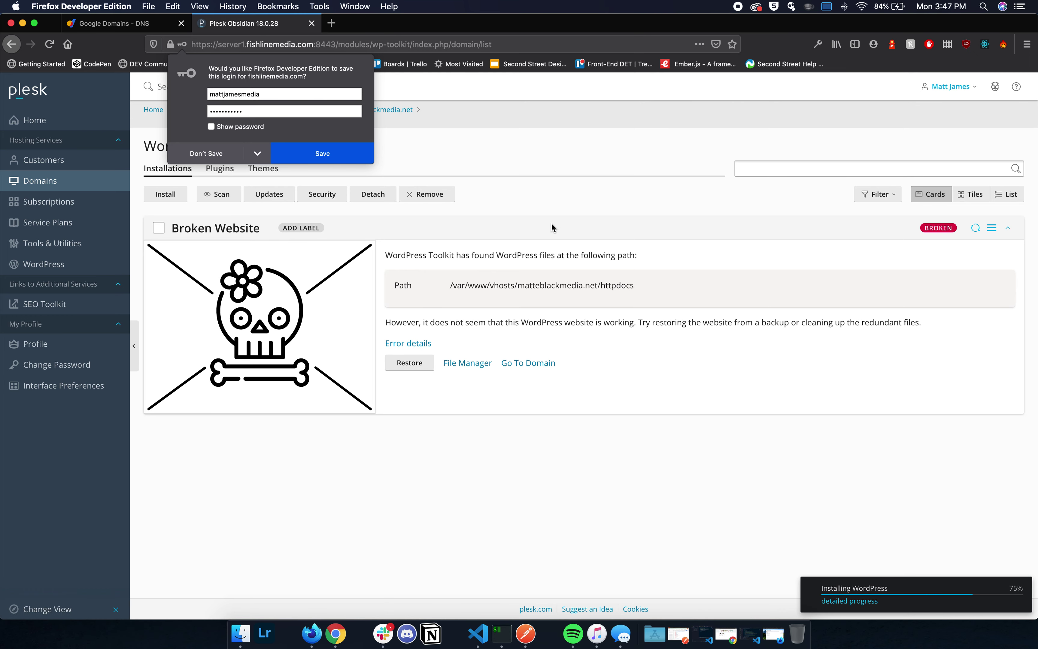
{"action": "left_click", "coordinate": [209, 155]}
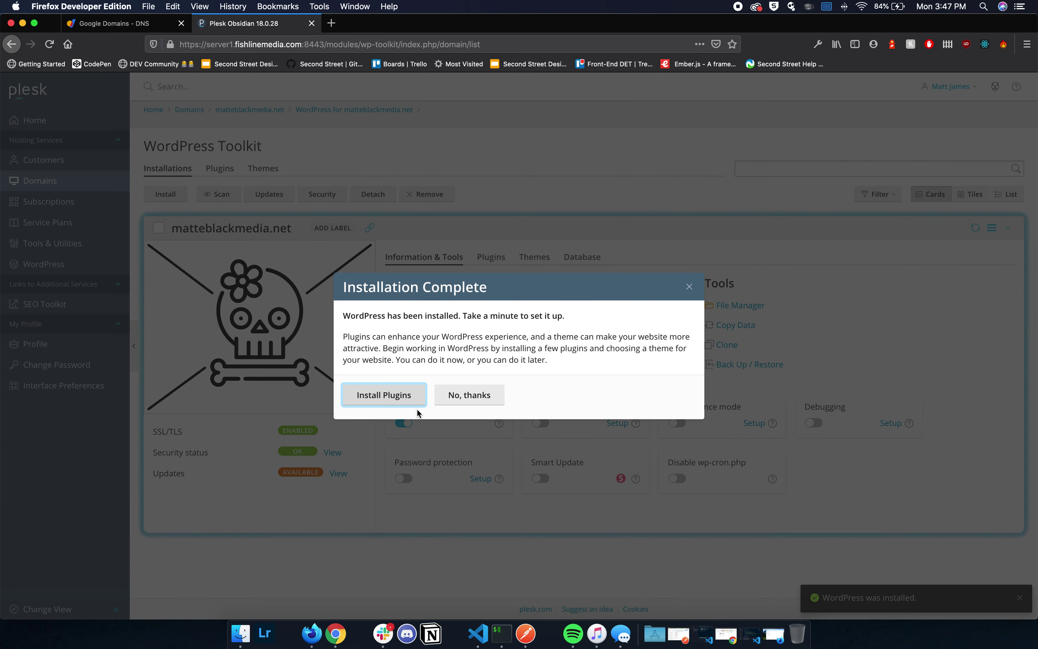
{"action": "left_click", "coordinate": [472, 394]}
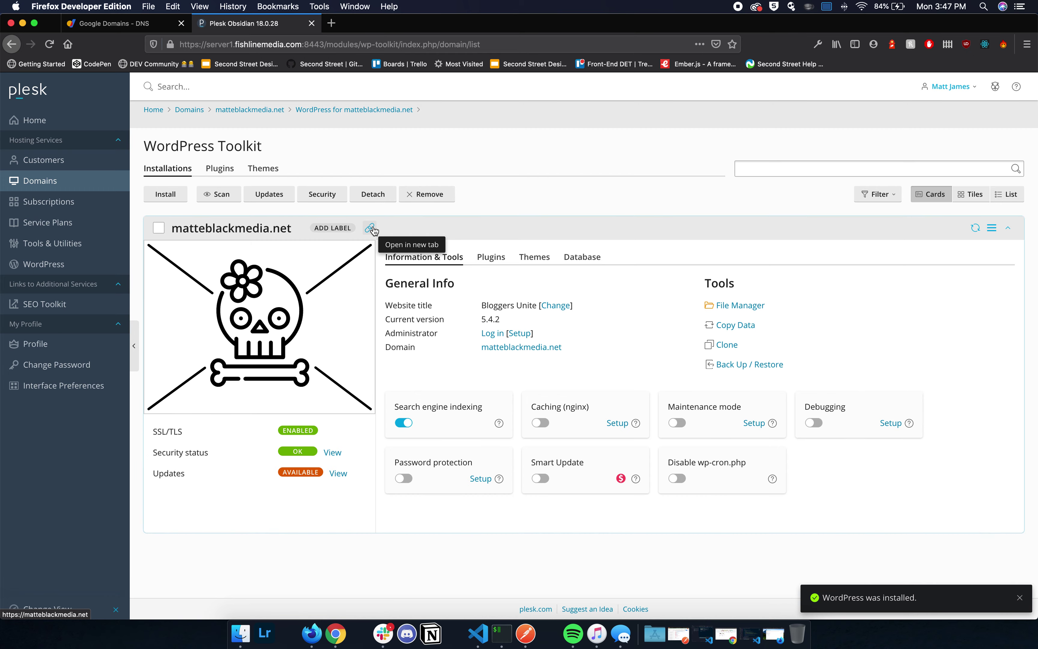
Open matteblackmedia.net in a new browser tab to view the WordPress site
{"action": "left_click", "coordinate": [331, 24]}
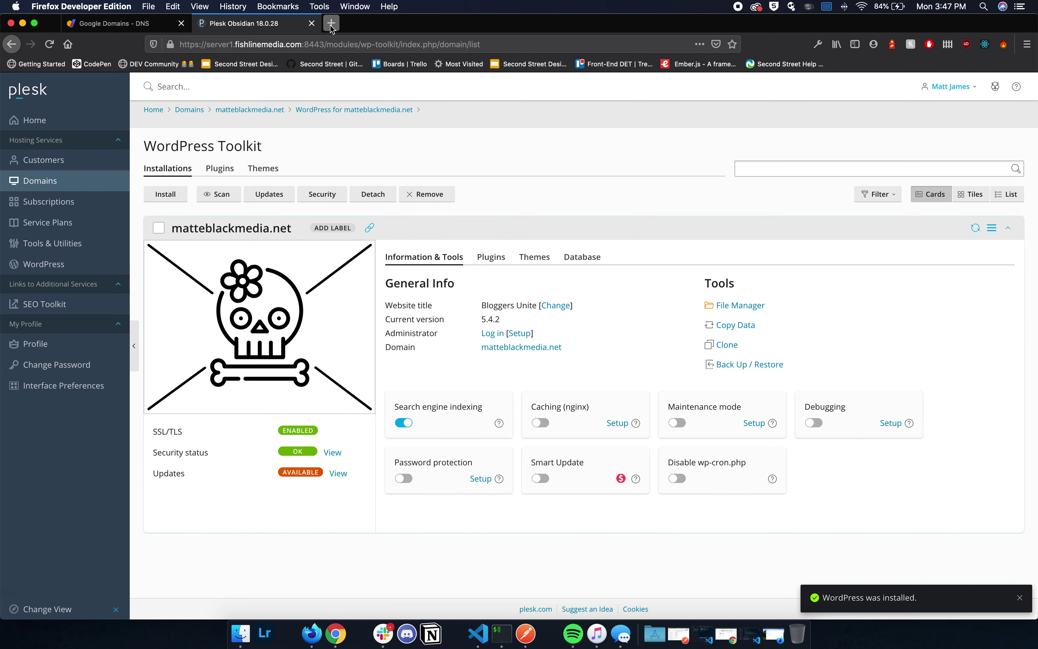
{"action": "type", "text": "matte"}
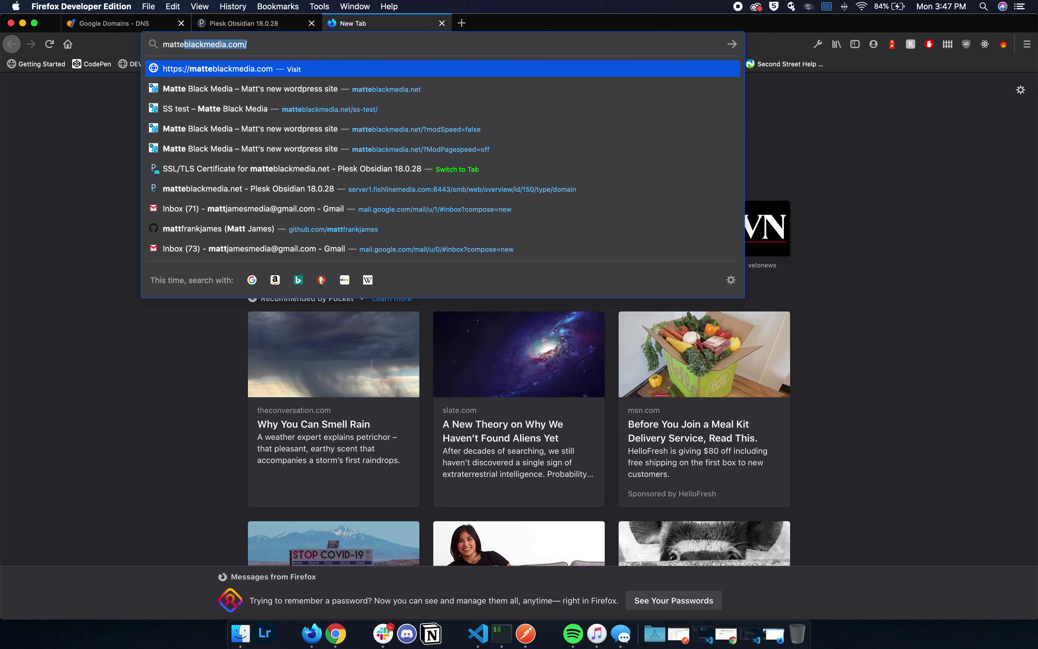
{"action": "type", "text": "blackme"}
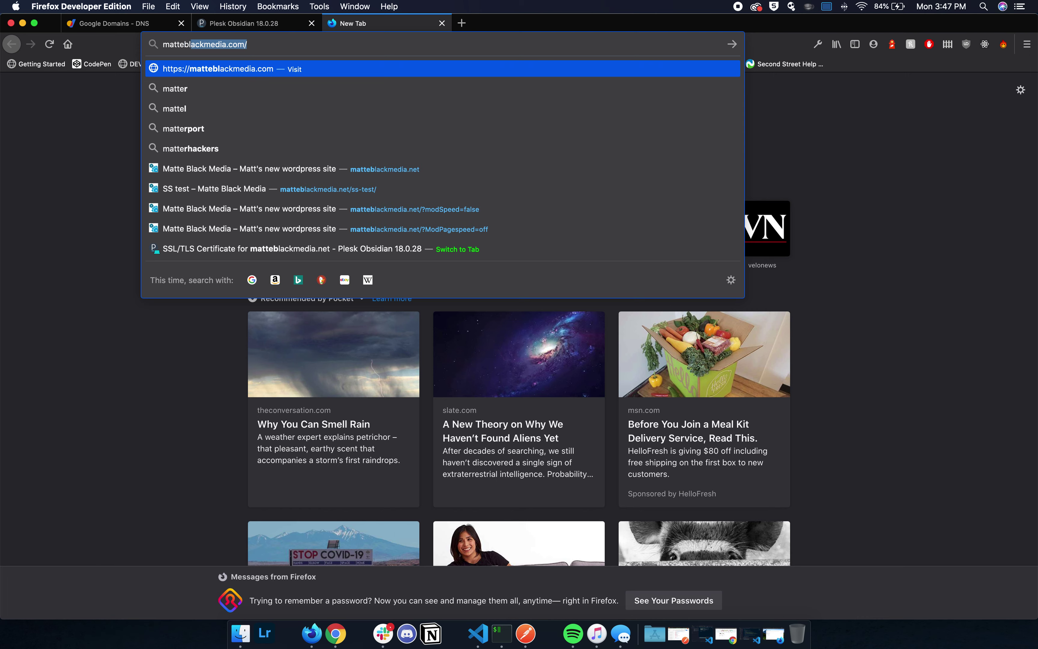
{"action": "key", "text": "Delete"}
{"action": "type", "text": "dia.n"}
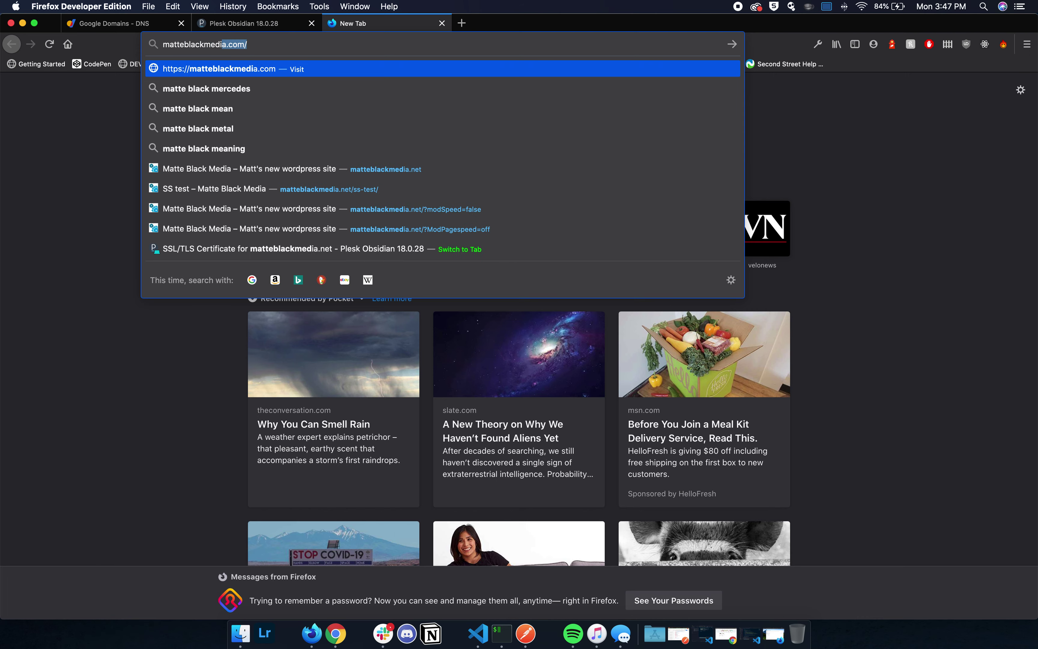
{"action": "key", "text": "Return"}
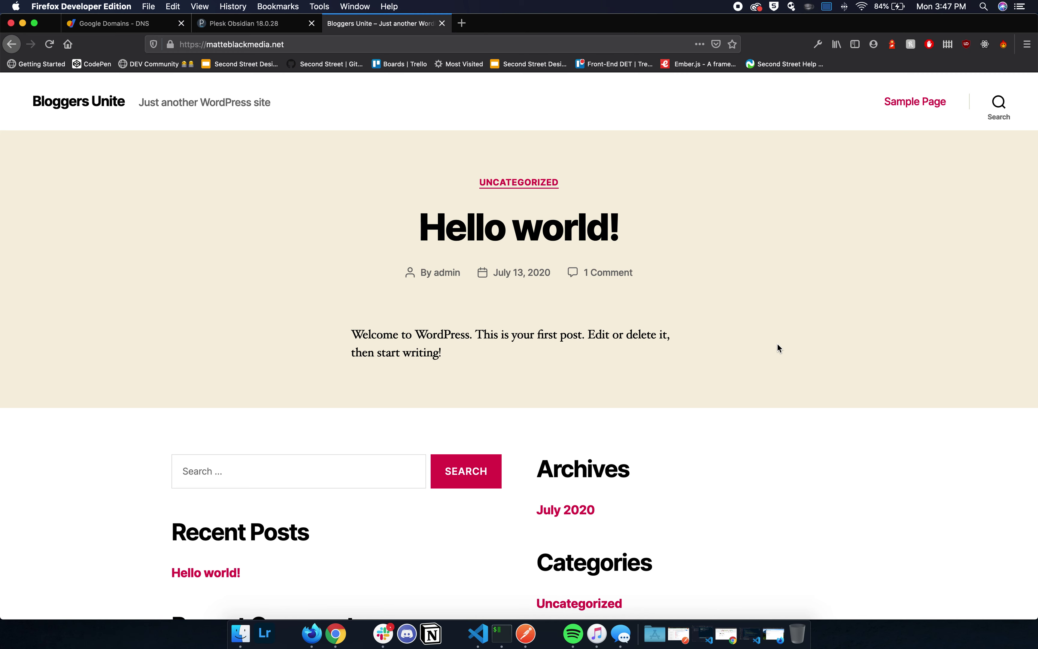
Look over the front page of the new WordPress site
{"action": "scroll", "coordinate": [327, 362], "scroll_direction": "down", "scroll_amount": 5}
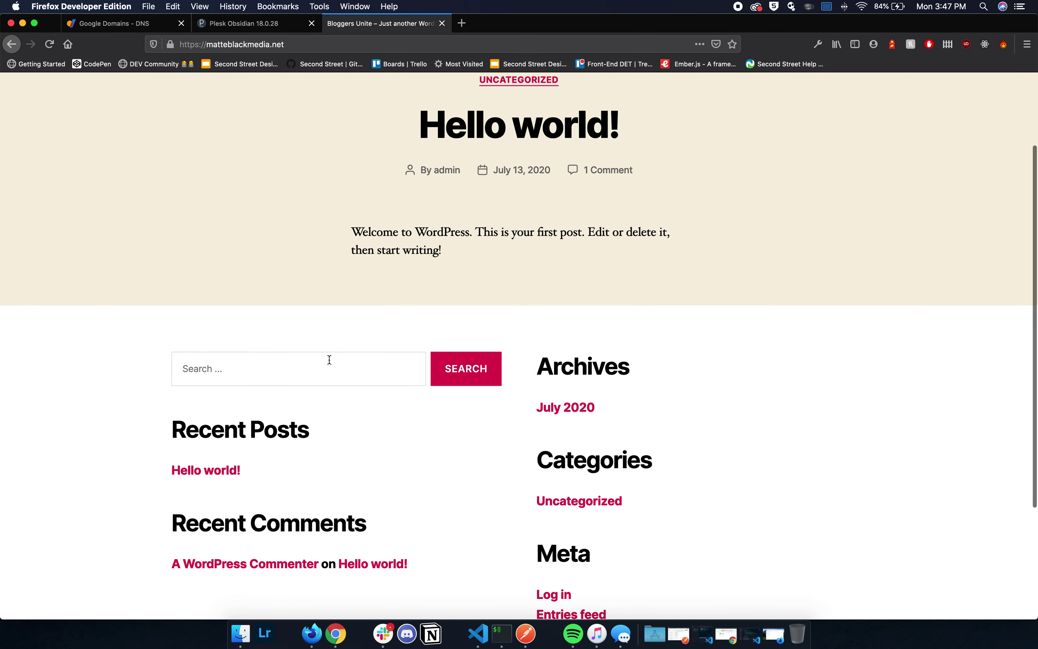
{"action": "scroll", "coordinate": [742, 356], "scroll_direction": "up", "scroll_amount": 5}
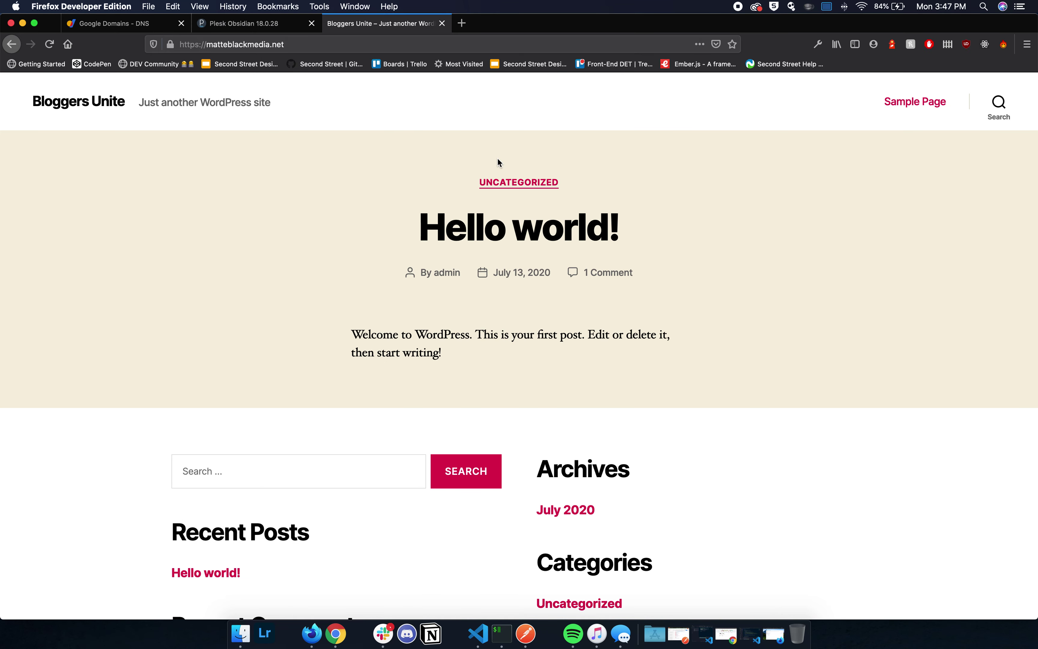
Open github.com in a new browser tab and go to the _s starter theme repository through your own profile
{"action": "left_click", "coordinate": [464, 24]}
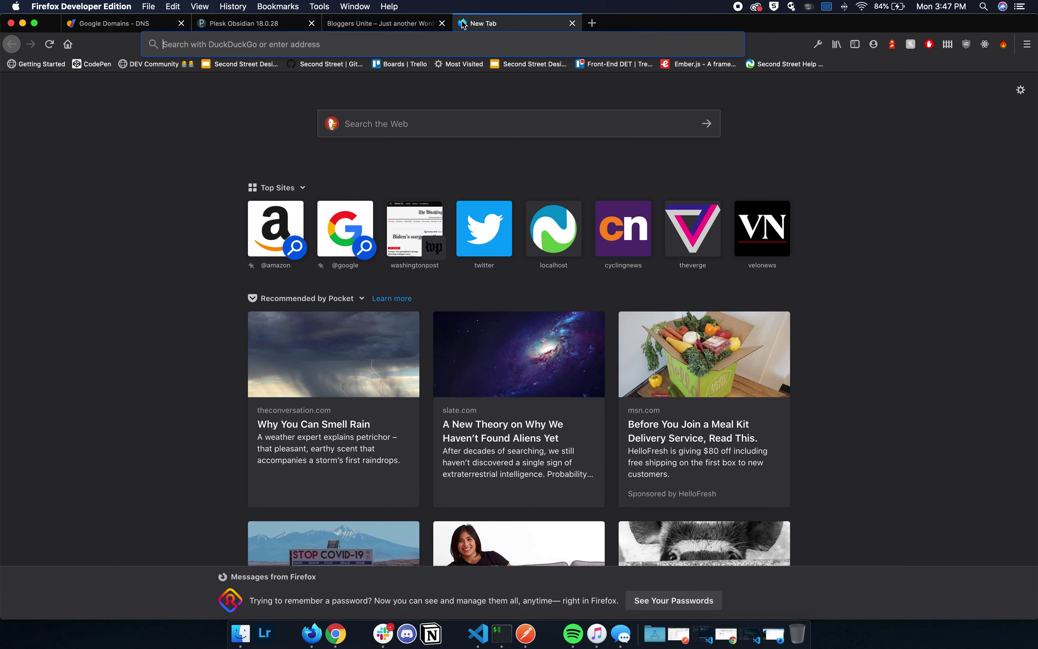
{"action": "type", "text": "github.com/"}
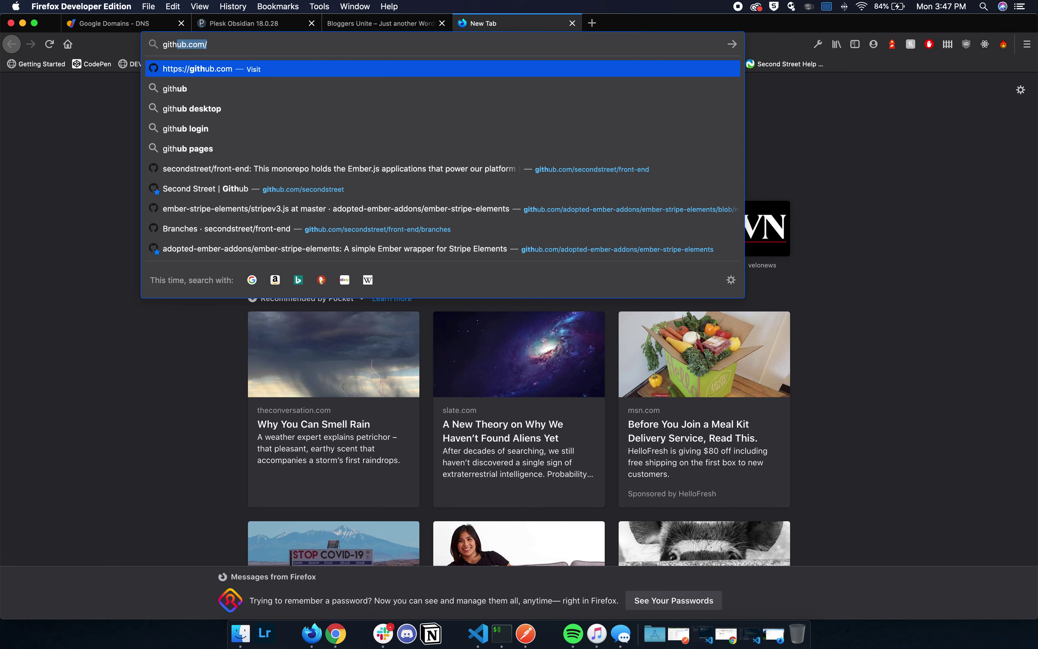
{"action": "key", "text": "Return"}
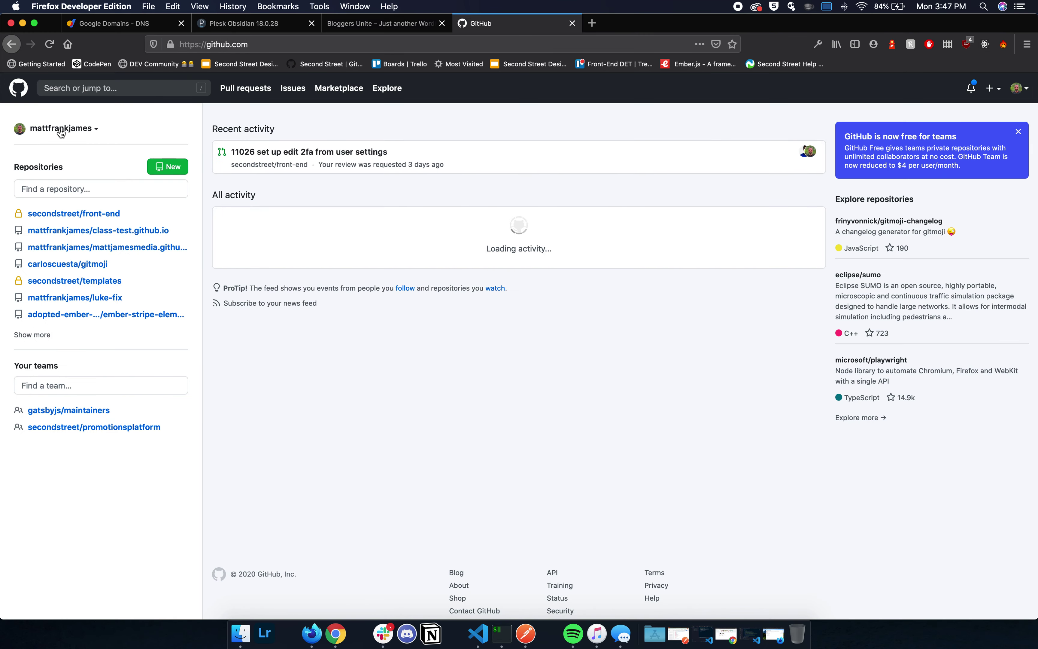
{"action": "left_click", "coordinate": [77, 129]}
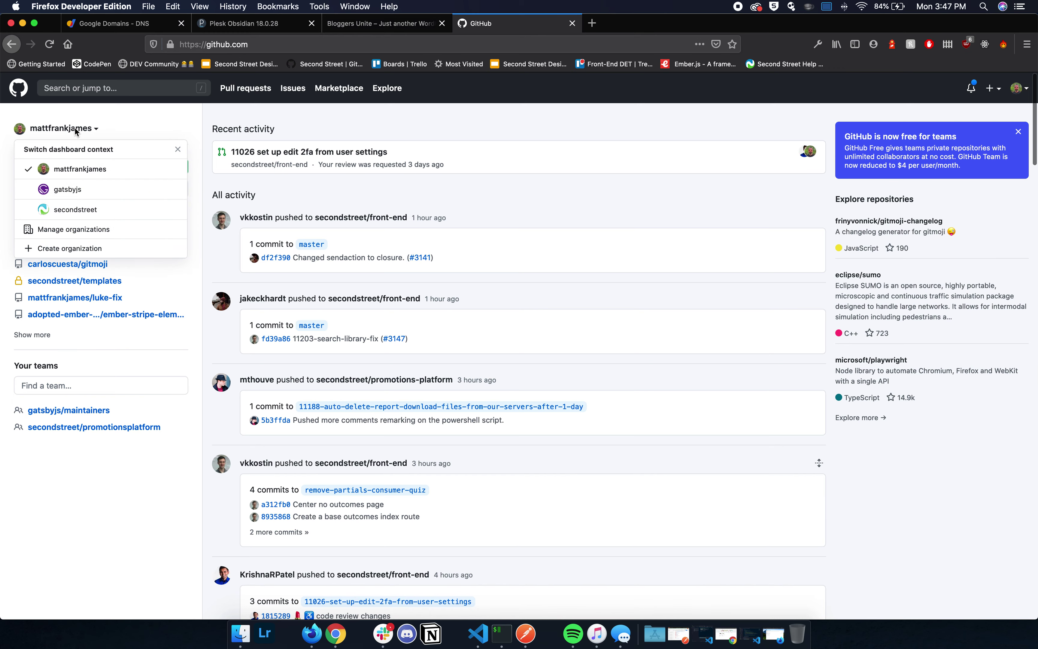
{"action": "left_click", "coordinate": [74, 172]}
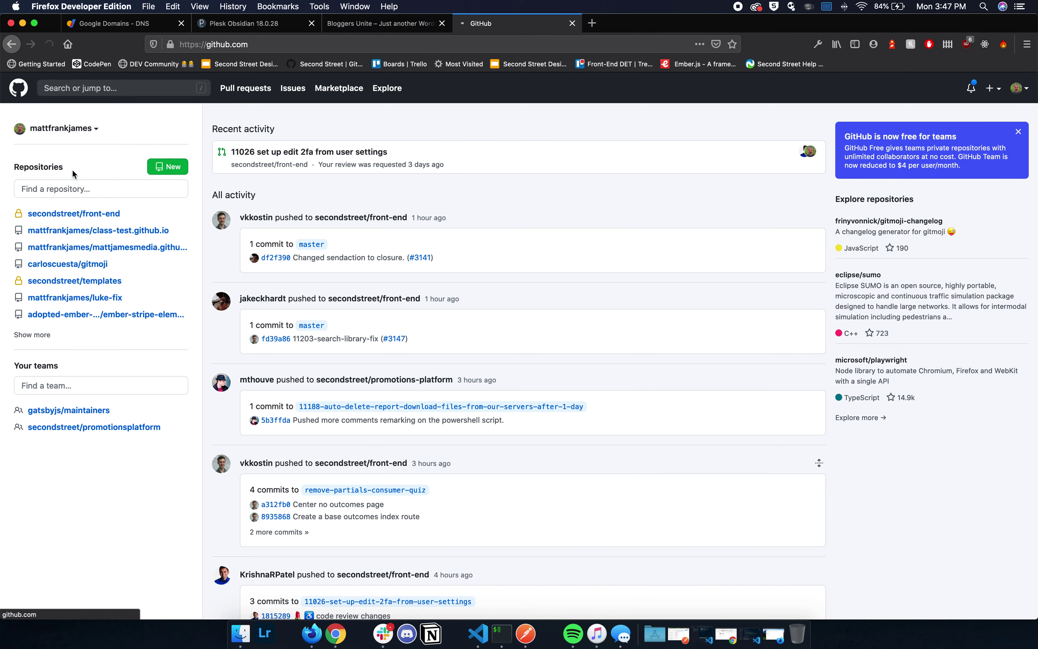
{"action": "left_click", "coordinate": [1020, 88]}
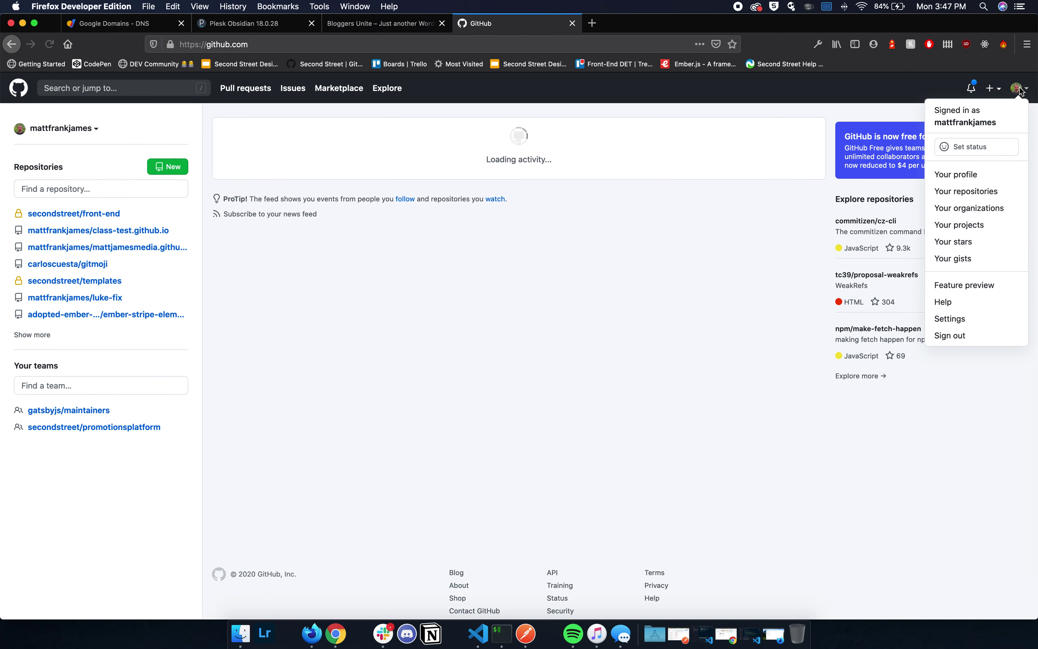
{"action": "left_click", "coordinate": [979, 171]}
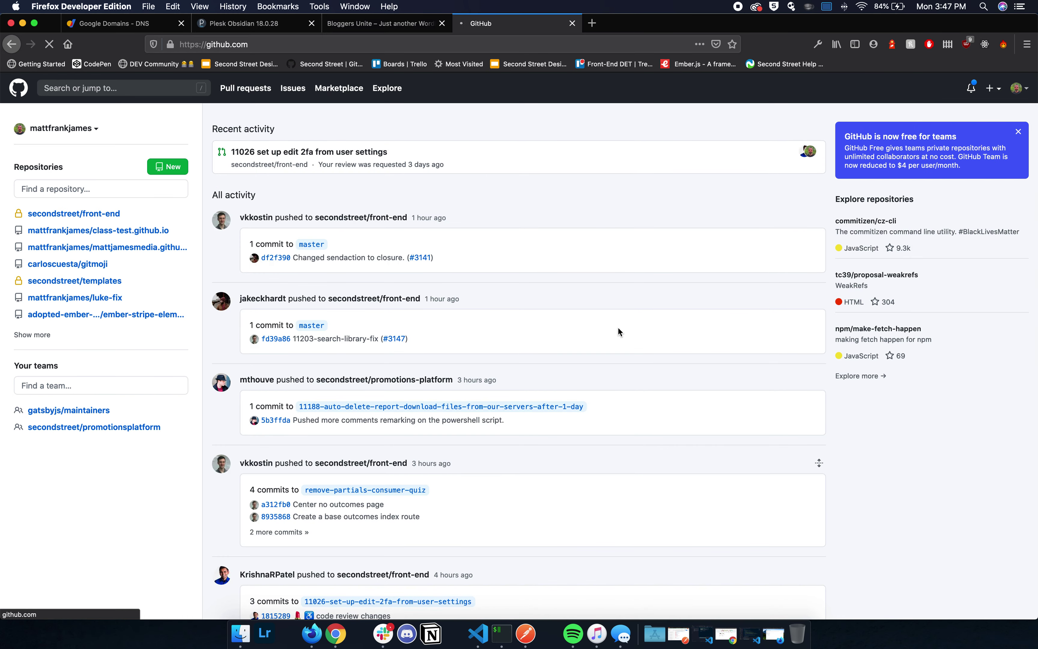
{"action": "left_click", "coordinate": [627, 346]}
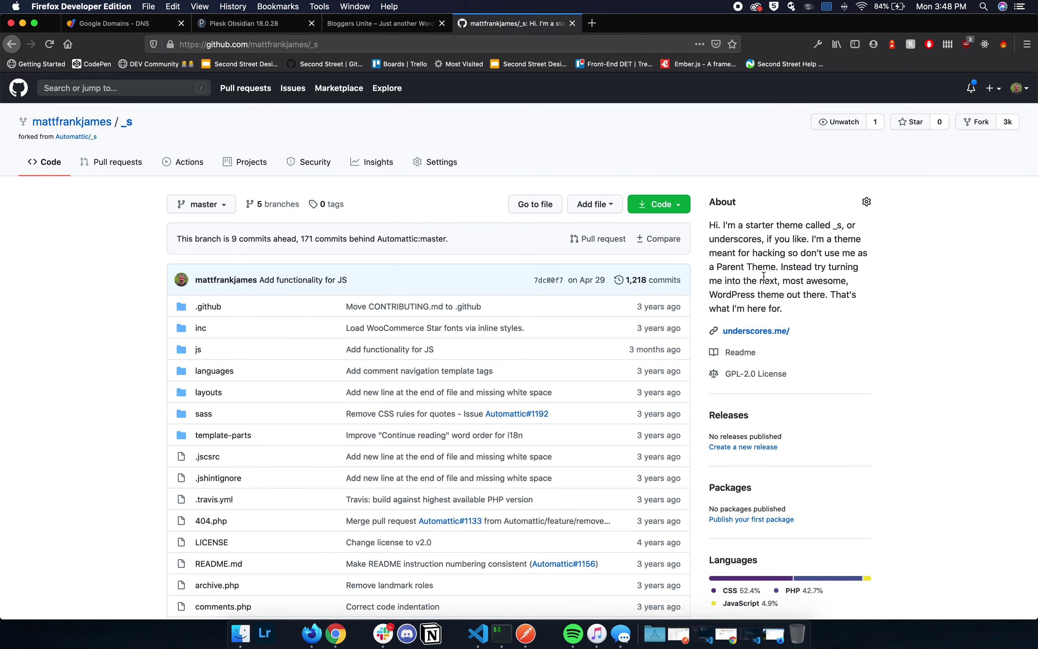
Download the _s repository as a ZIP archive and save the file _s-master.zip
{"action": "left_click_drag", "start_coordinate": [711, 225], "coordinate": [861, 295]}
{"action": "left_click", "coordinate": [880, 331]}
{"action": "left_click", "coordinate": [681, 208]}
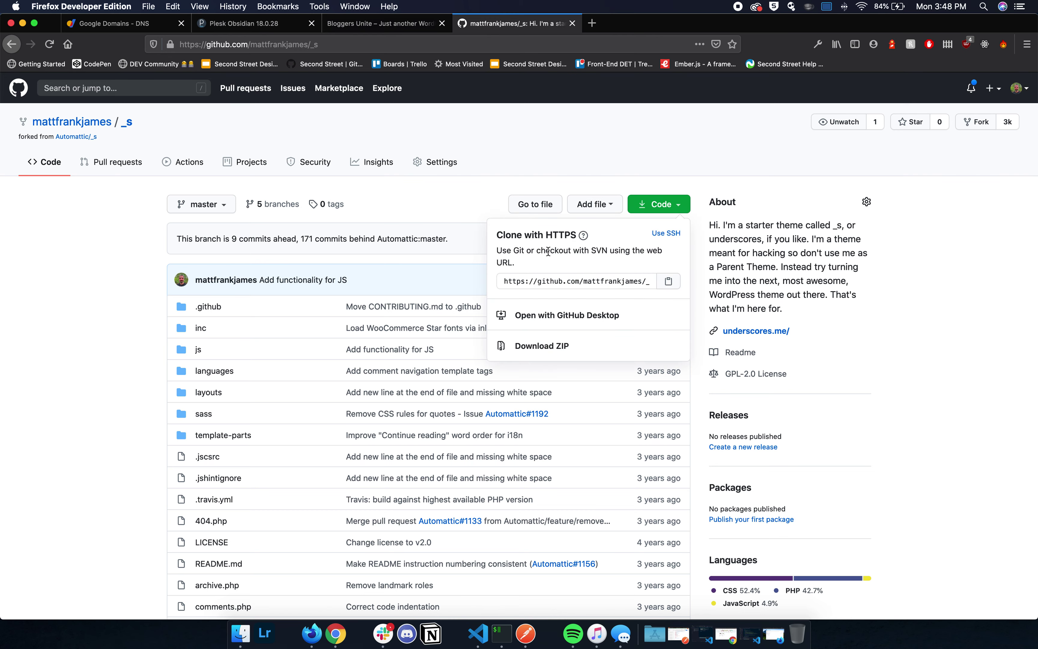
{"action": "left_click", "coordinate": [563, 354]}
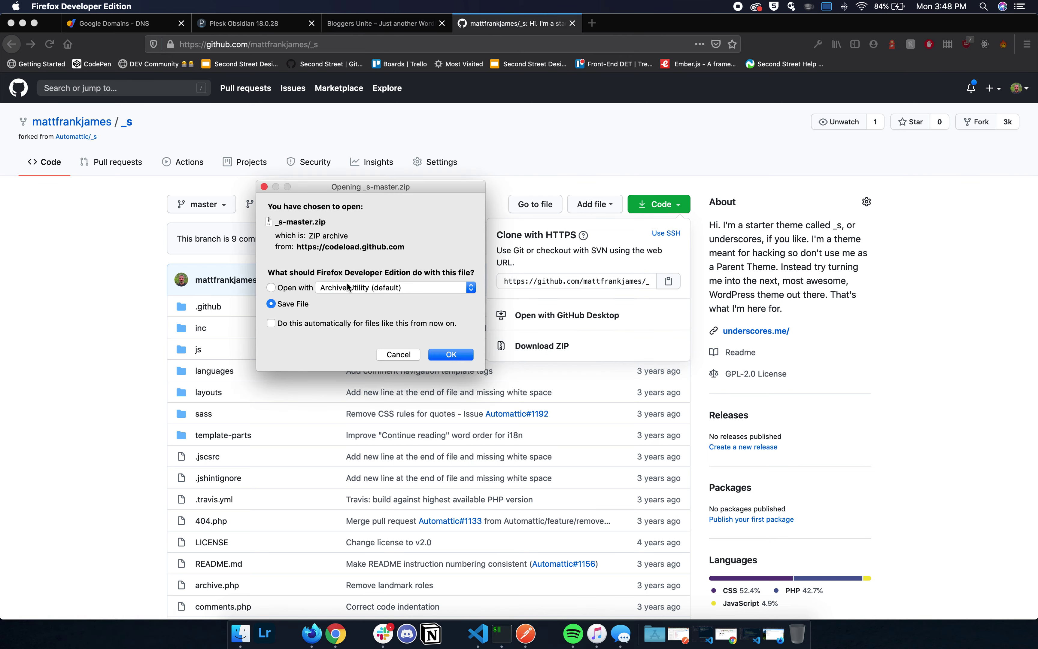
{"action": "left_click", "coordinate": [451, 355]}
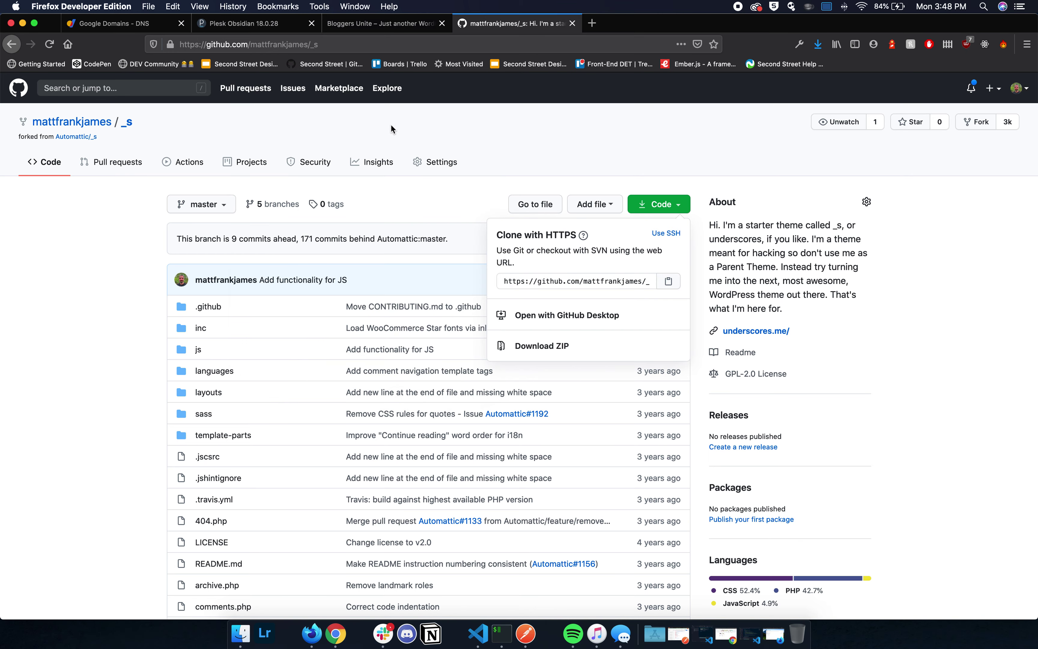
Return to Plesk, log in to the matteblackmedia.net WordPress dashboard as administrator, and open the installed themes page
{"action": "left_click", "coordinate": [268, 24]}
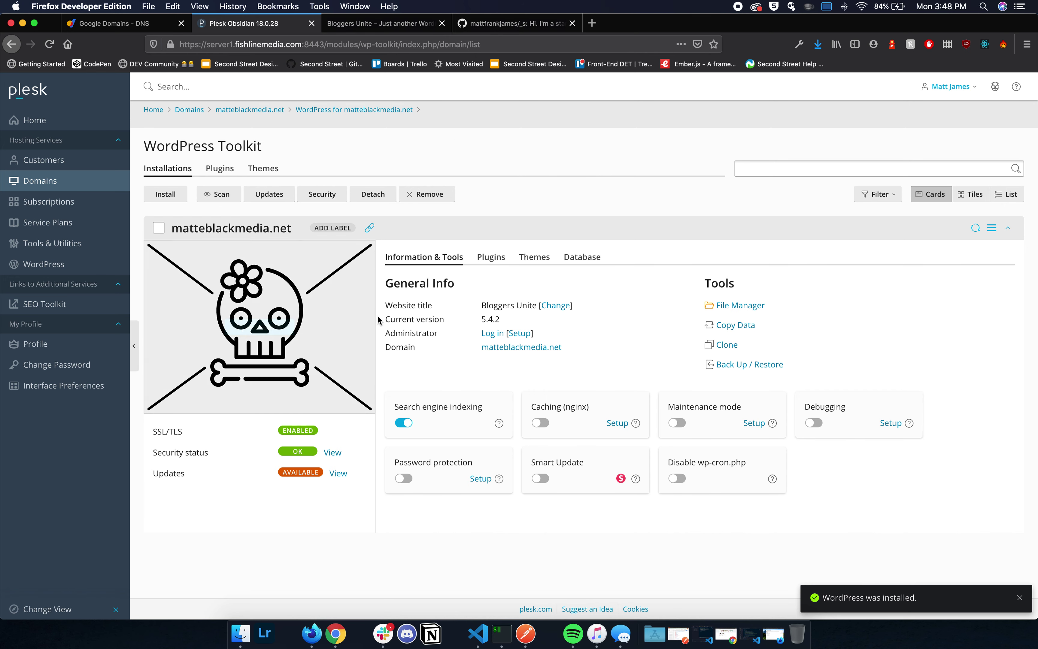
{"action": "left_click", "coordinate": [492, 334]}
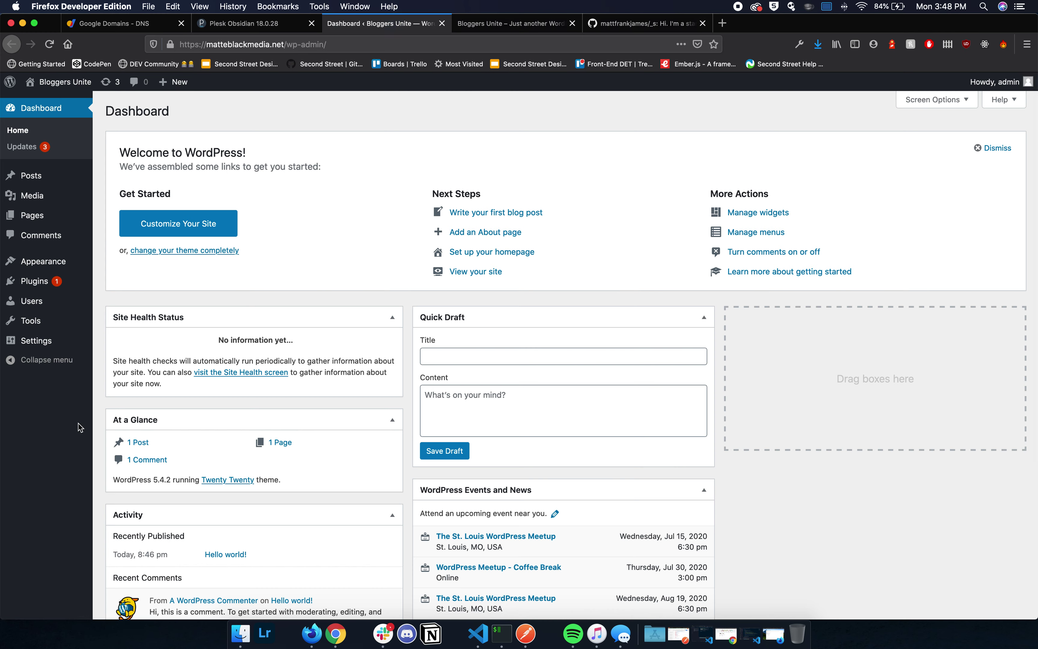
{"action": "mouse_move", "coordinate": [64, 266]}
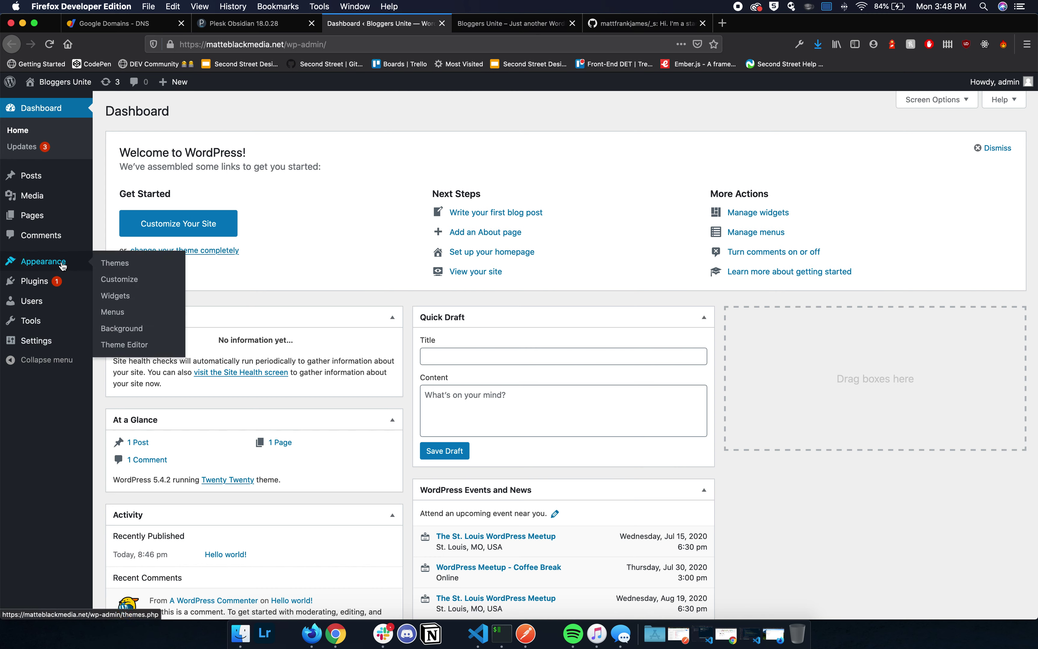
{"action": "left_click", "coordinate": [133, 266]}
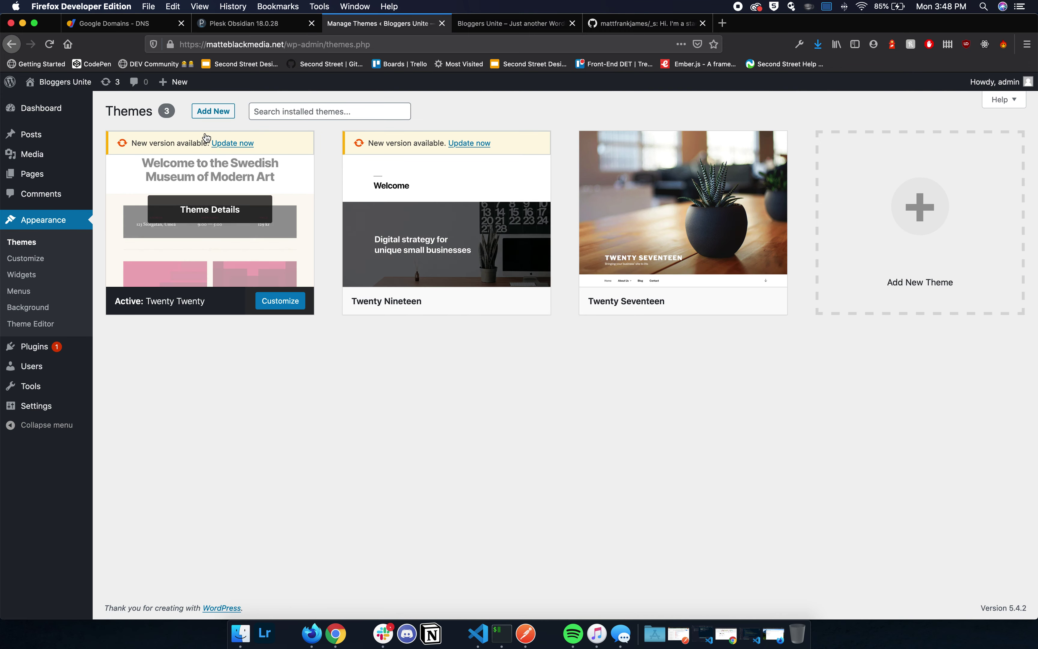
Upload _s-master.zip from the Downloads folder as a new theme and install it
{"action": "left_click", "coordinate": [215, 113]}
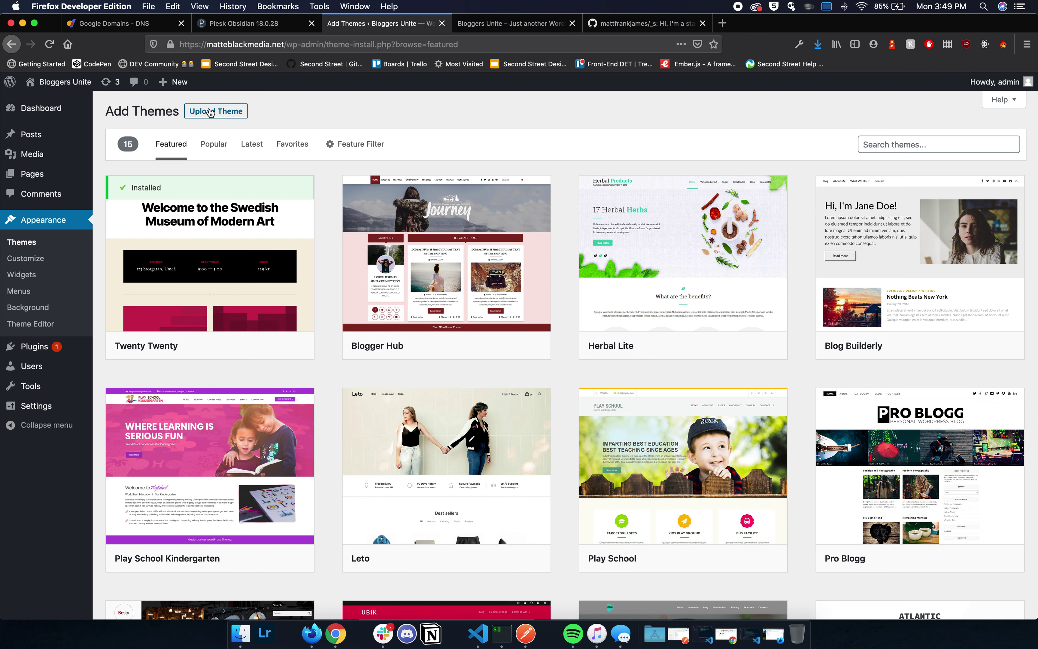
{"action": "left_click", "coordinate": [210, 113]}
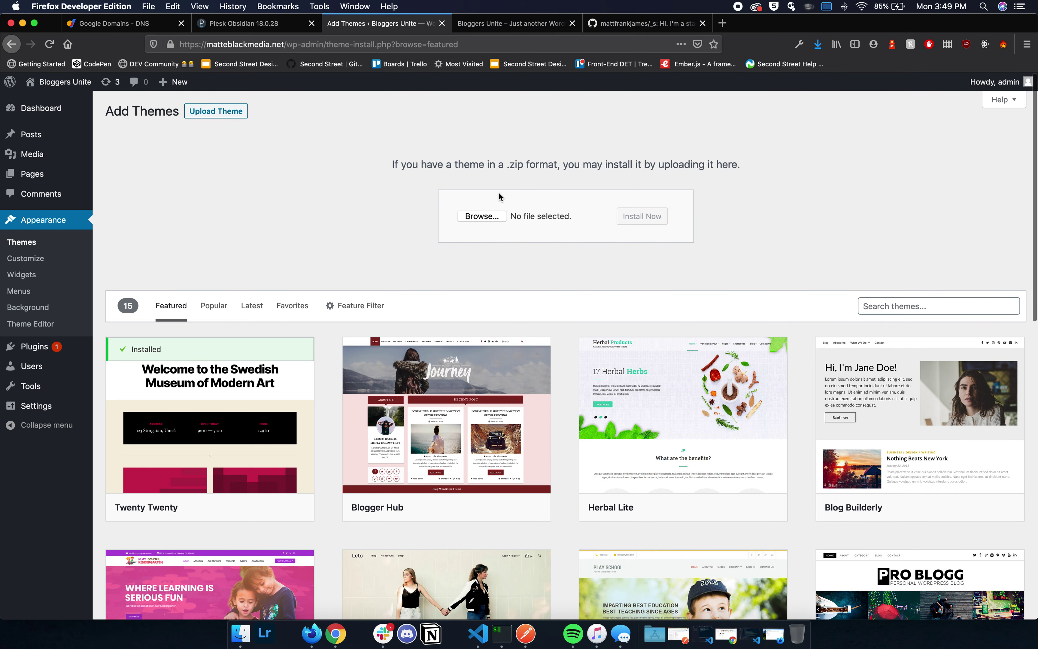
{"action": "left_click", "coordinate": [472, 217]}
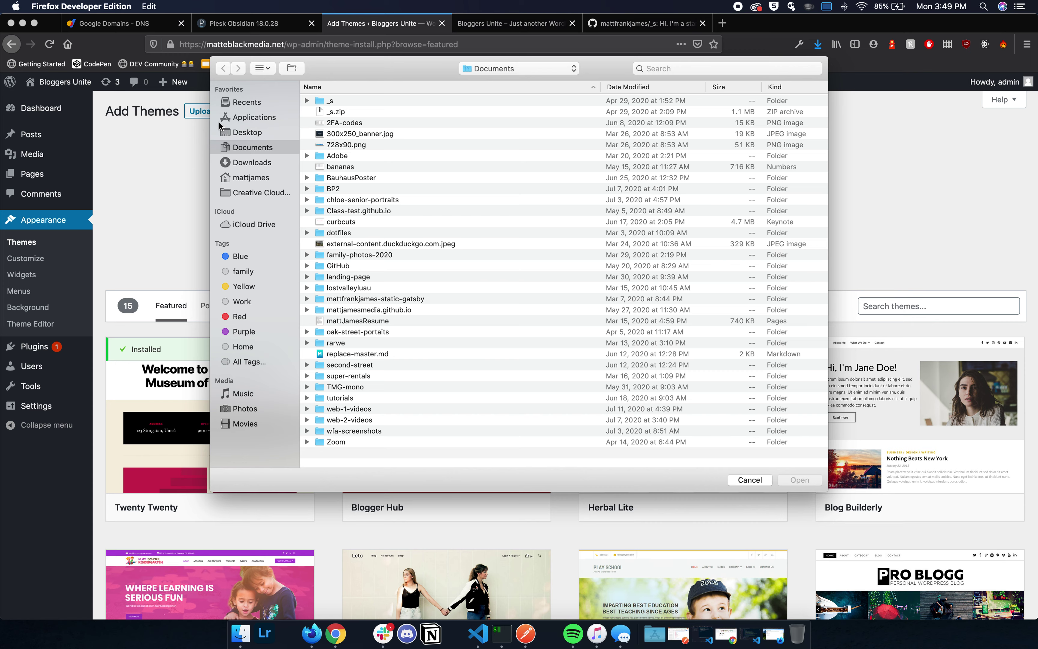
{"action": "left_click", "coordinate": [249, 164]}
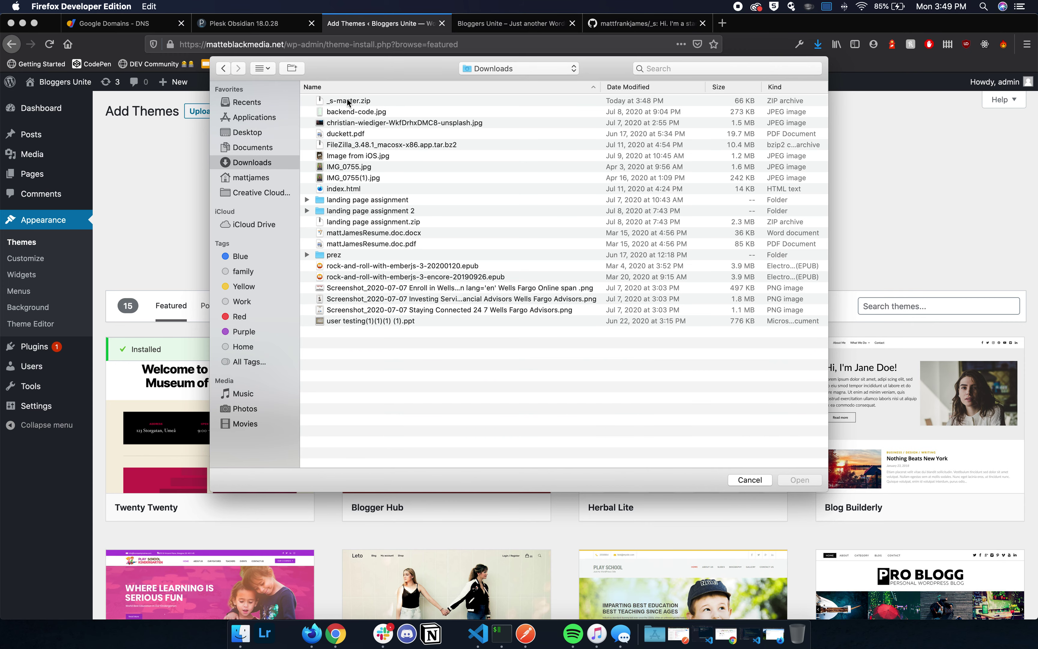
{"action": "double_click", "coordinate": [349, 102]}
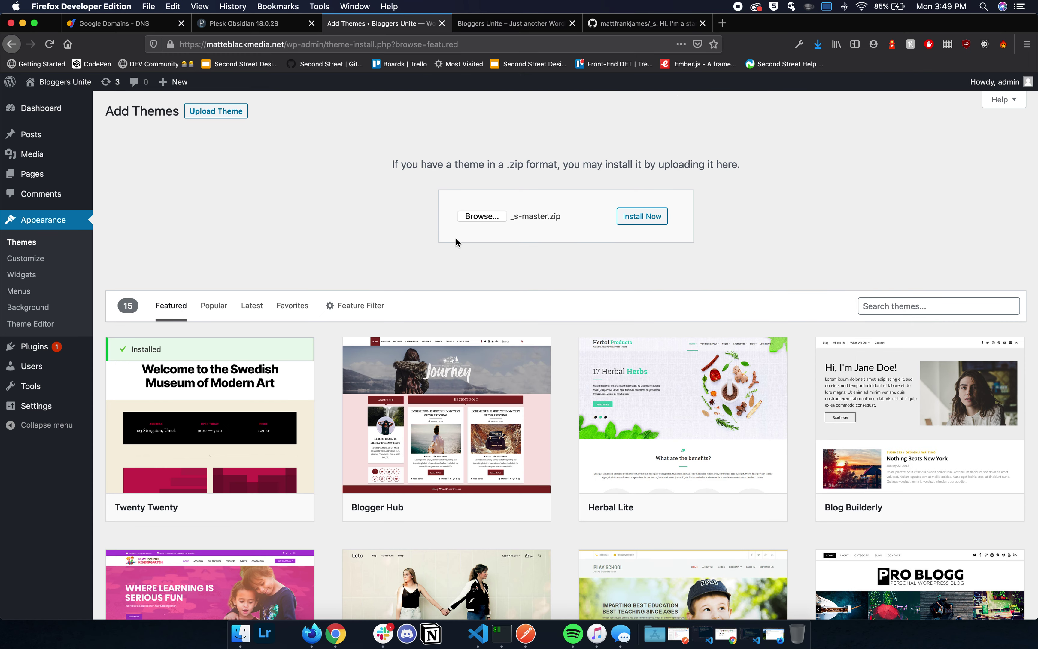
{"action": "left_click", "coordinate": [620, 216]}
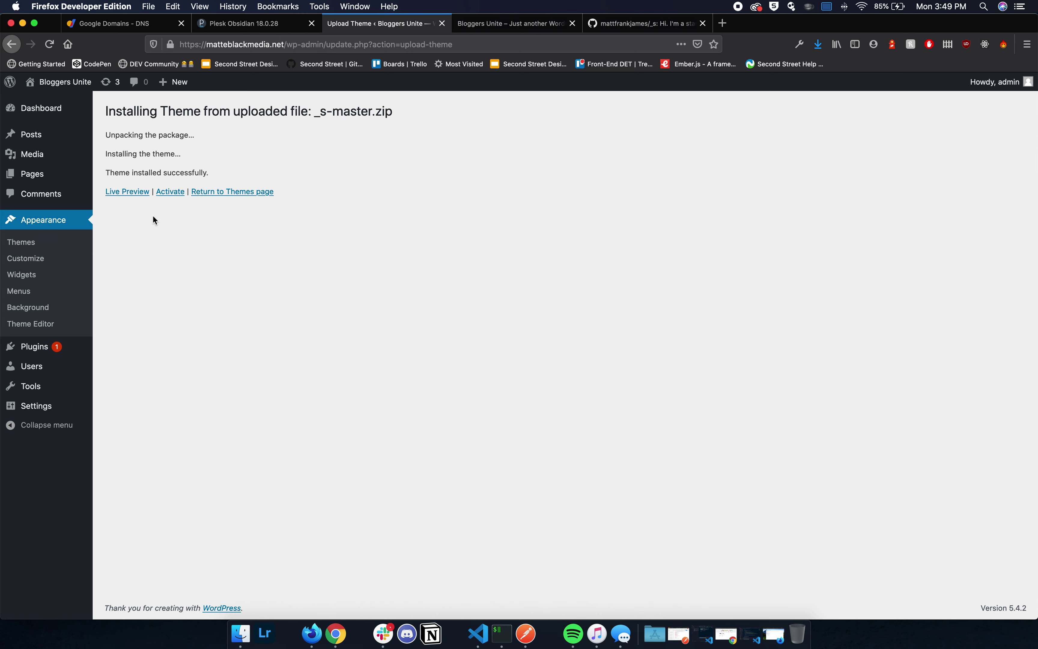
Review the theme installation page and activate the newly installed _s theme
{"action": "left_click_drag", "start_coordinate": [116, 134], "coordinate": [187, 162]}
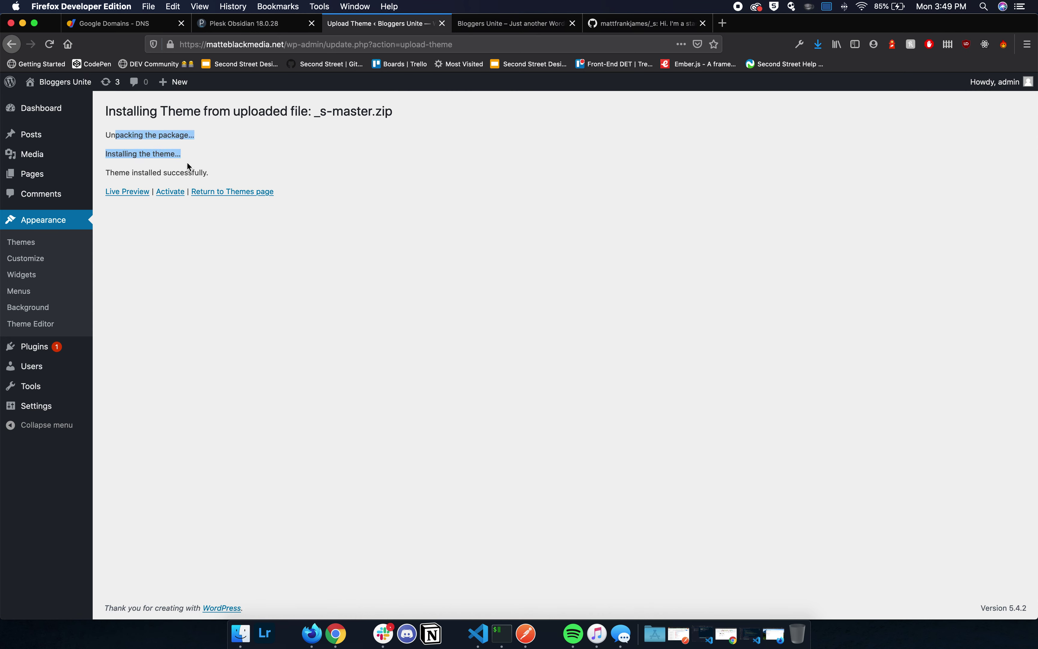
{"action": "left_click", "coordinate": [115, 169]}
{"action": "left_click_drag", "start_coordinate": [104, 191], "coordinate": [275, 191]}
{"action": "left_click", "coordinate": [242, 169]}
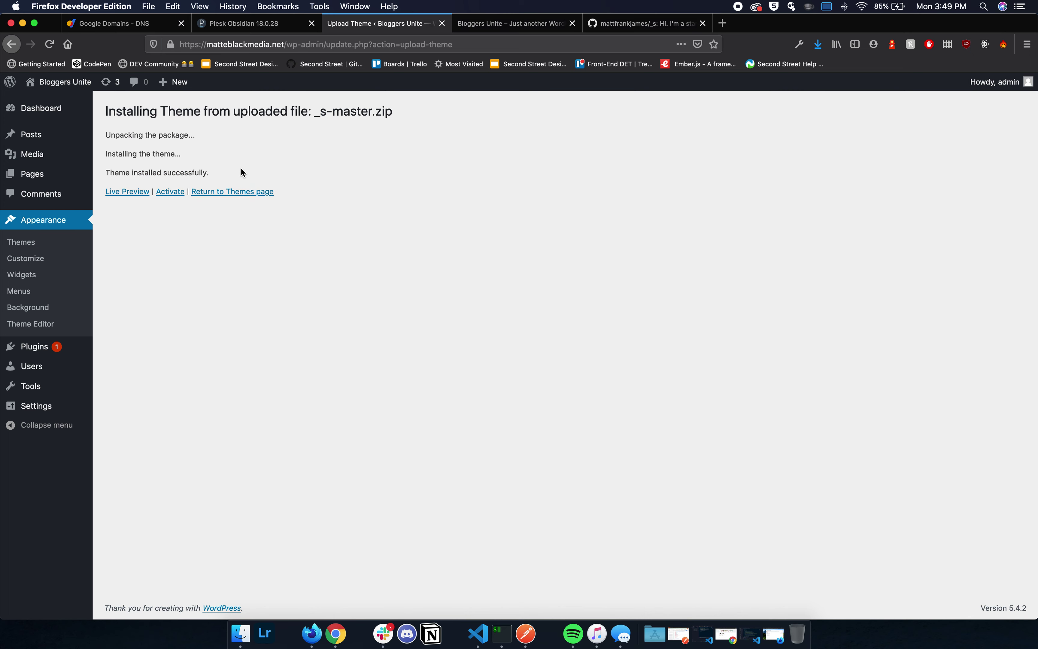
{"action": "left_click", "coordinate": [177, 196]}
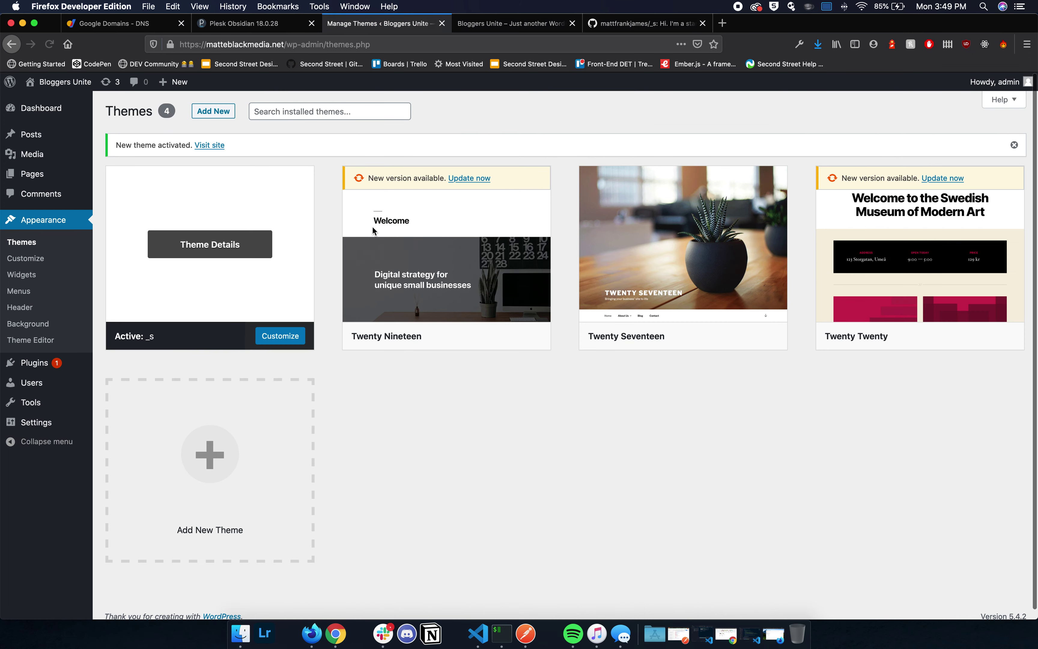
Reload the open matteblackmedia.net front page to view the site with the _s theme
{"action": "left_click", "coordinate": [522, 30]}
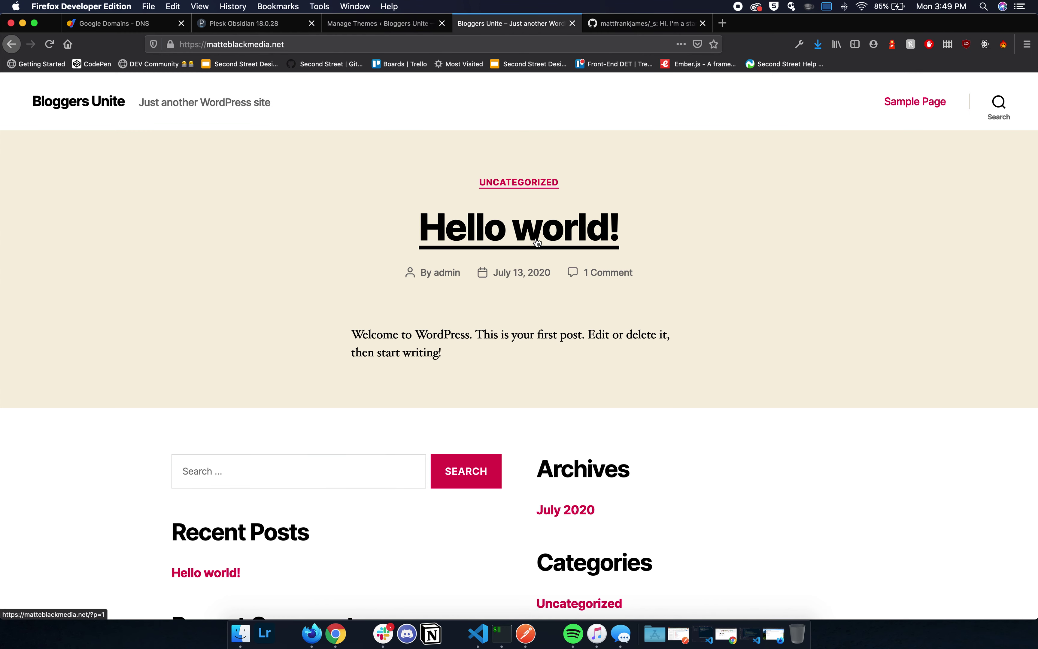
{"action": "key", "text": "super+r"}
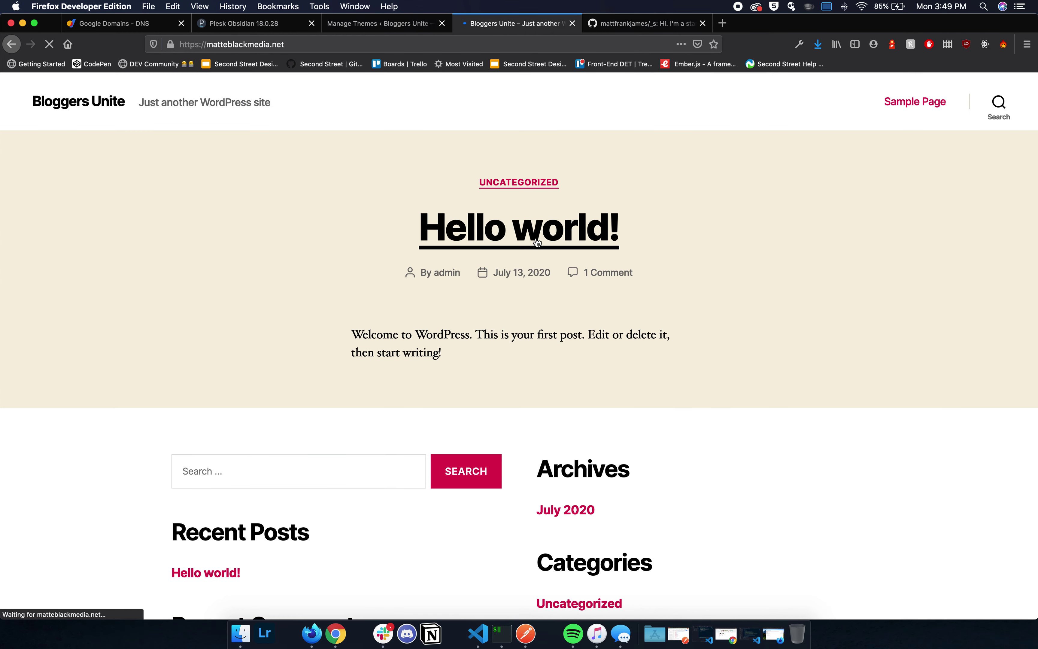
{"action": "scroll", "coordinate": [513, 309], "scroll_direction": "up", "scroll_amount": 3}
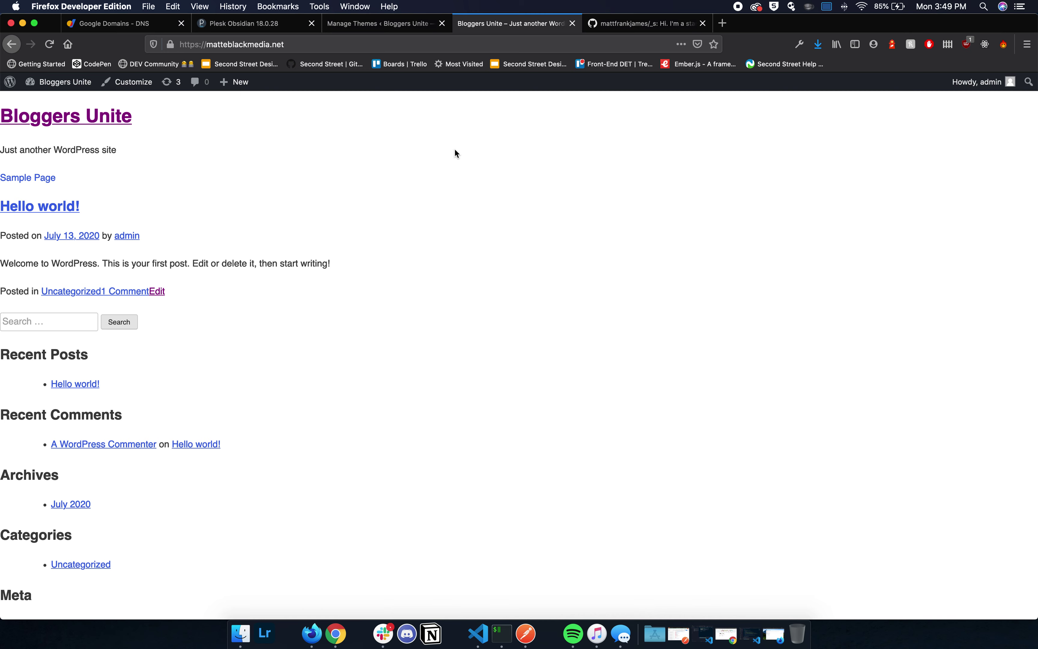
{"action": "key", "text": "super+shift+5"}
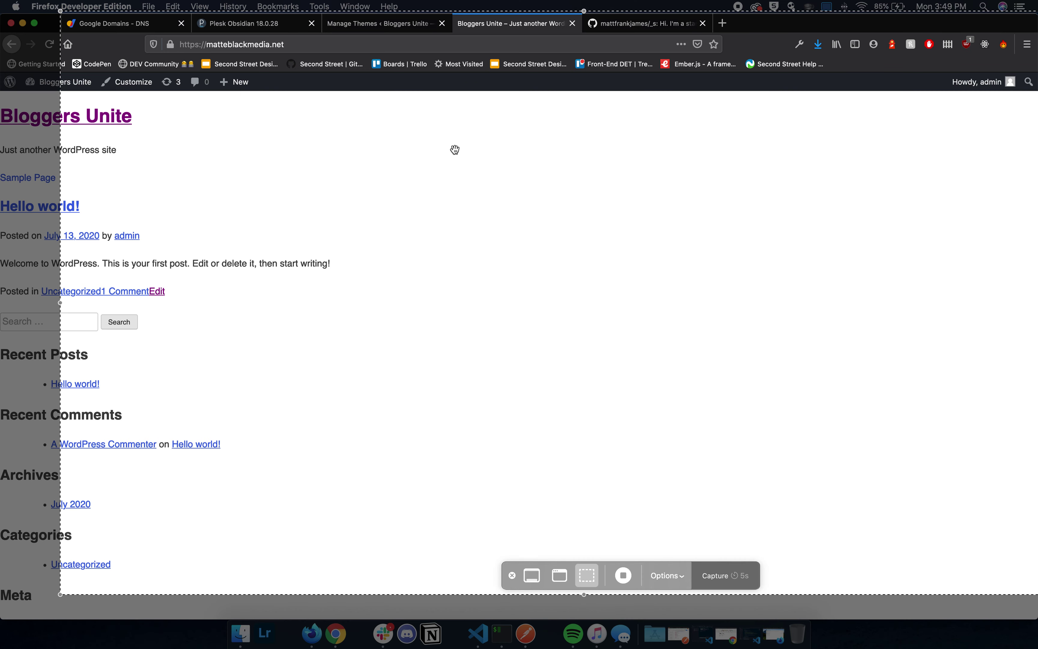